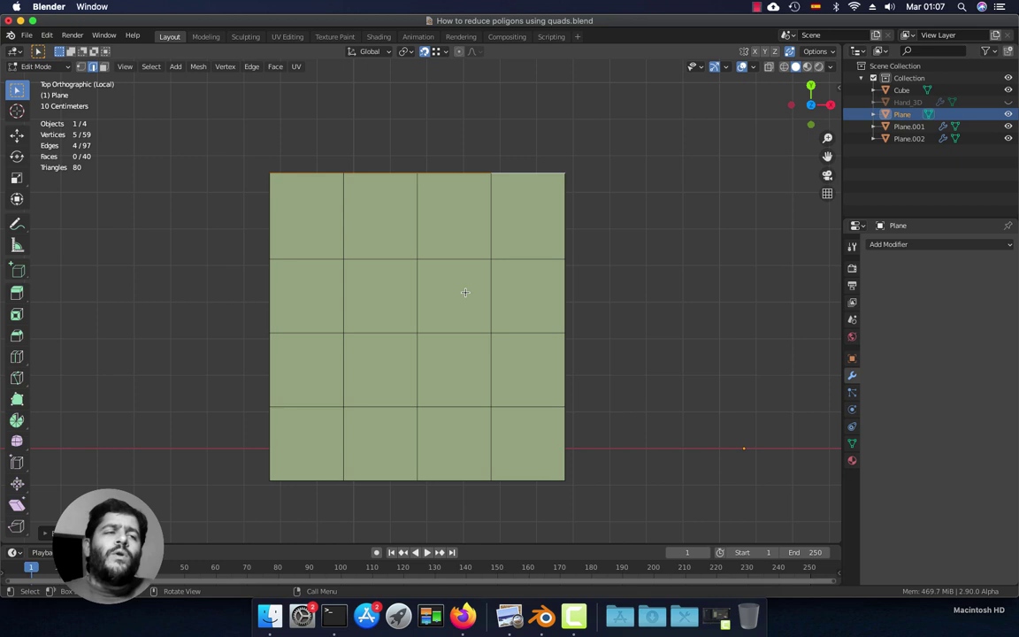
# Select the plane's top row of faces.
pyautogui.scroll(-2, 615, 300)
pyautogui.keyDown('shift'); pyautogui.scroll(2, 609, 336); pyautogui.keyUp('shift')
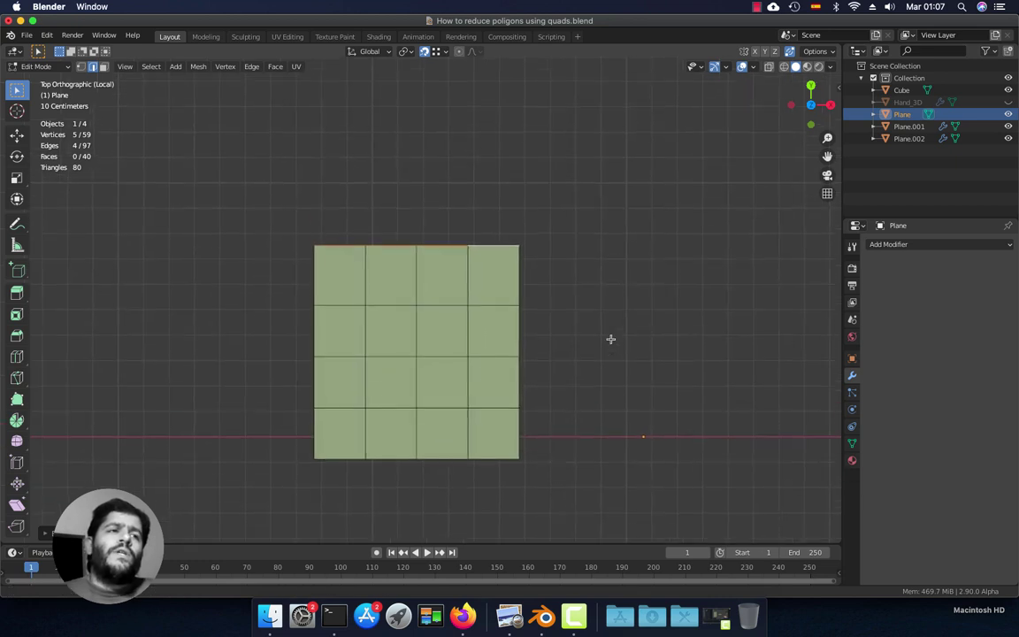
pyautogui.keyDown('shift'); pyautogui.scroll(1, 404, 352); pyautogui.keyUp('shift')
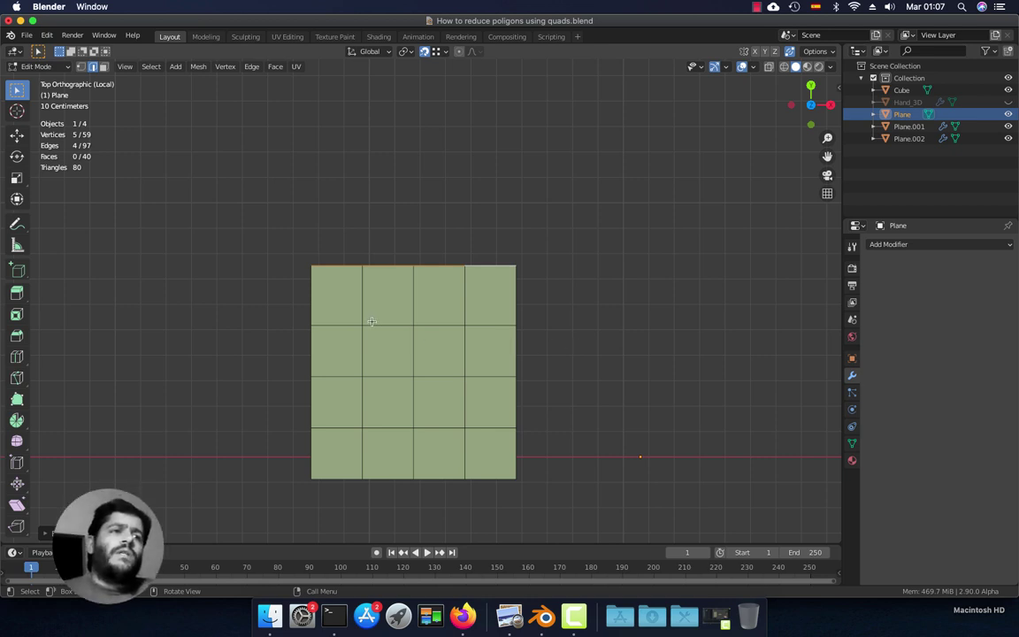
pyautogui.press('3')
pyautogui.click(347, 298)
pyautogui.keyDown('ctrl'); pyautogui.click(490, 295); pyautogui.keyUp('ctrl')
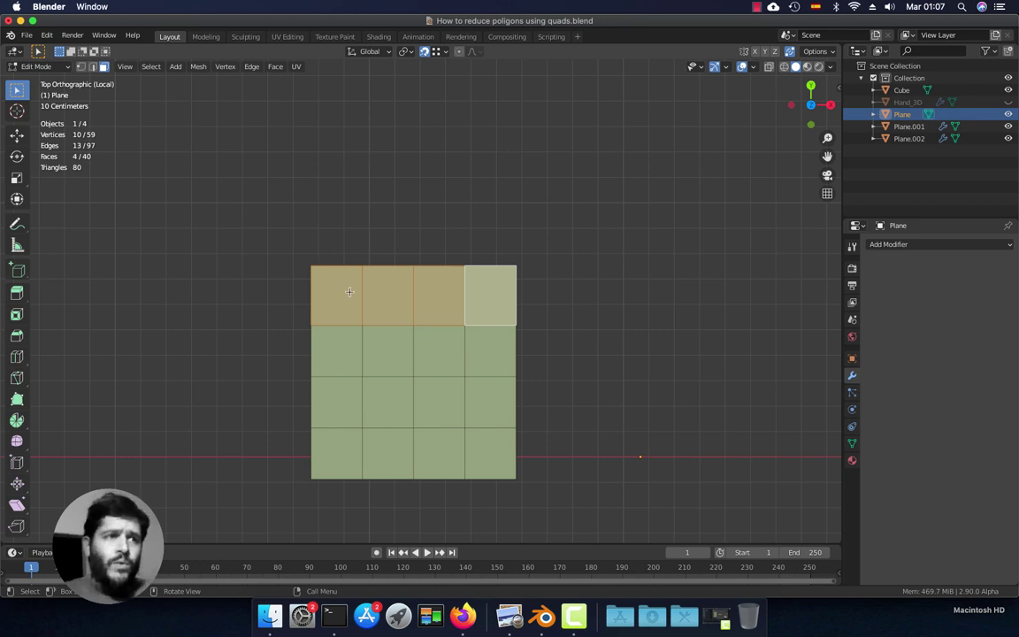
pyautogui.keyDown('shift'); pyautogui.moveTo(539, 354); pyautogui.dragTo(578, 332, button='middle'); pyautogui.keyUp('shift')
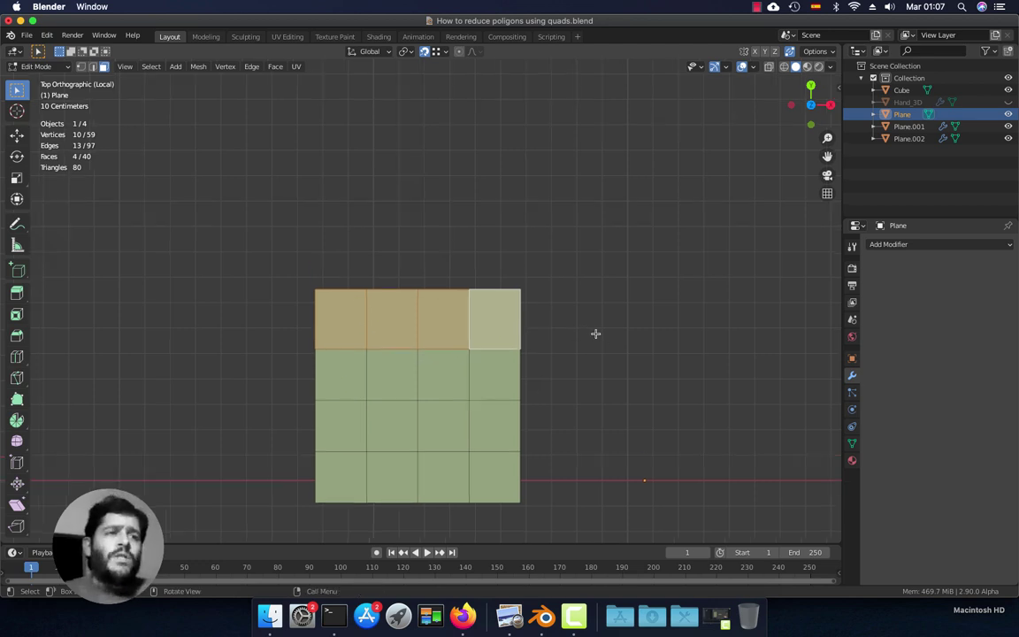
# Extrude the plane's top border edges 0.28 upward along Y.
pyautogui.hotkey('alt', 'a')
pyautogui.click(391, 286)
pyautogui.keyDown('shift'); pyautogui.click(477, 286); pyautogui.keyUp('shift')
pyautogui.keyDown('shift'); pyautogui.click(443, 286); pyautogui.keyUp('shift')
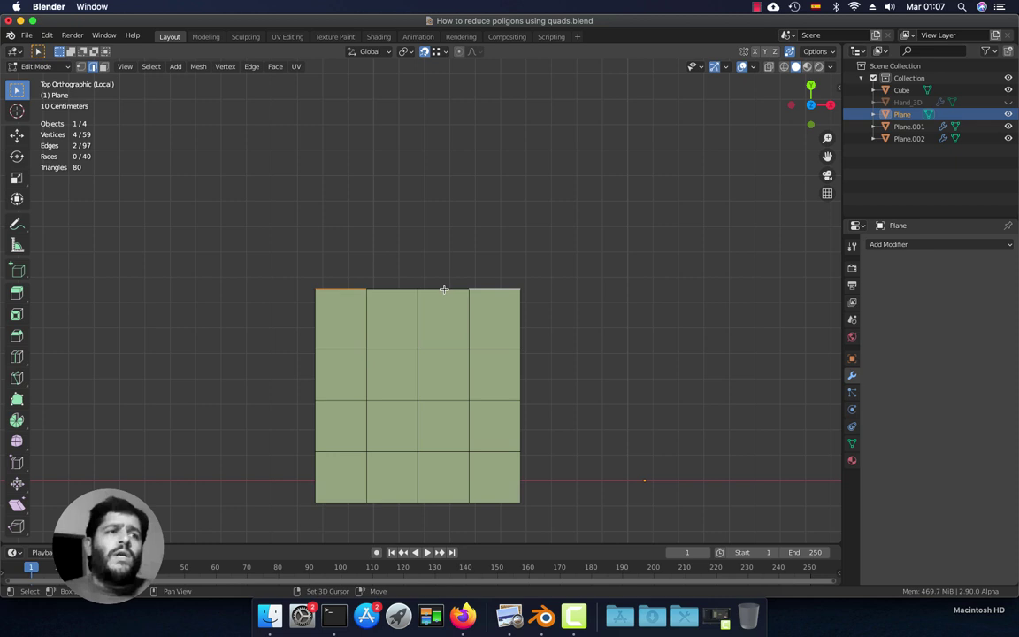
pyautogui.write('e')
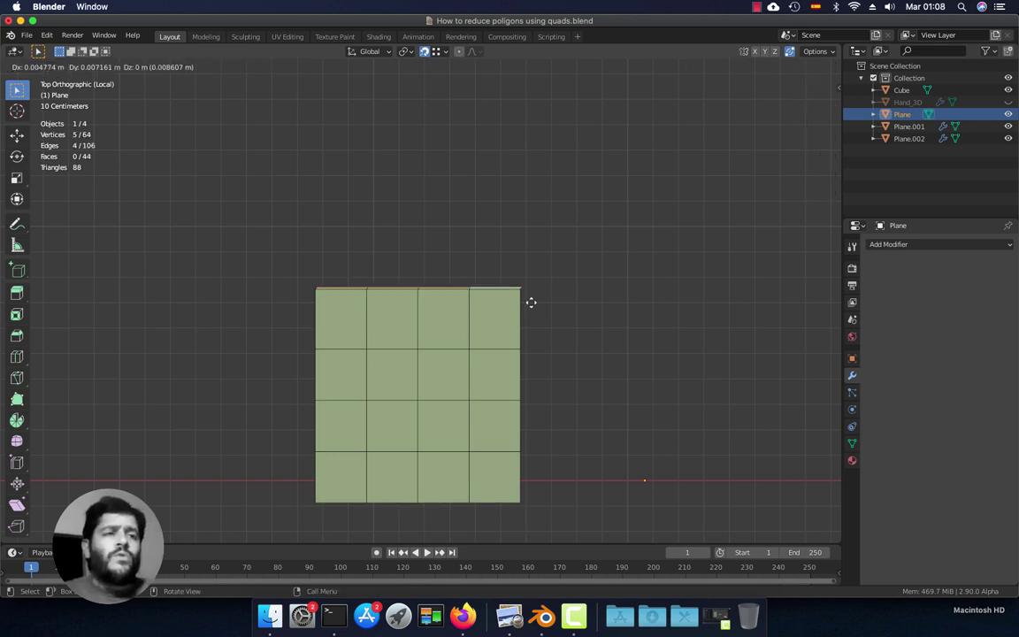
pyautogui.write('y')
pyautogui.write('.28')
pyautogui.press('Return')
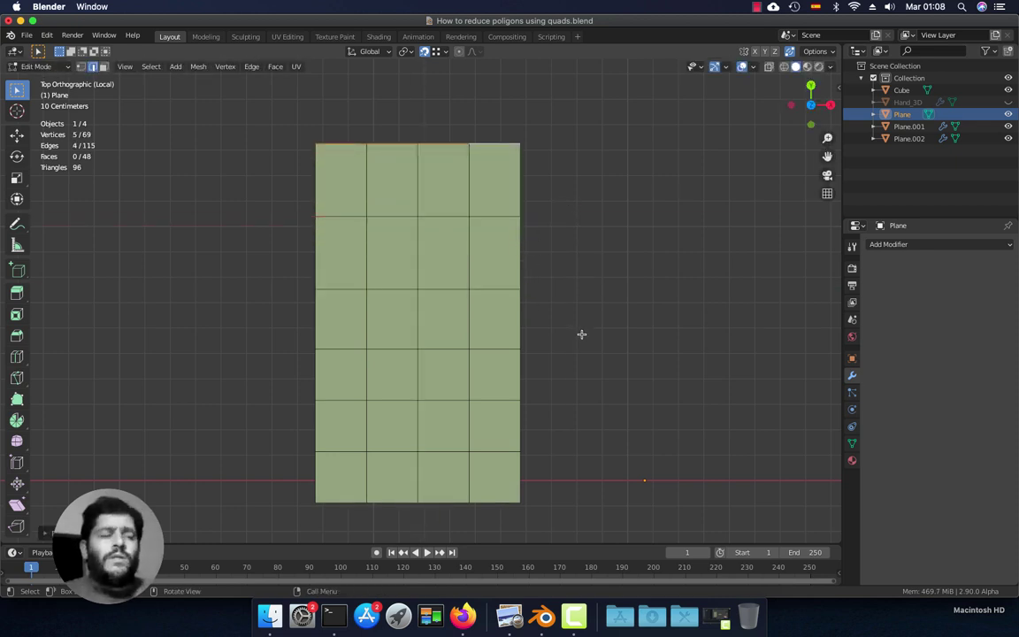
# Undo the trial extrusion of the top row.
pyautogui.scroll(3, 566, 244)
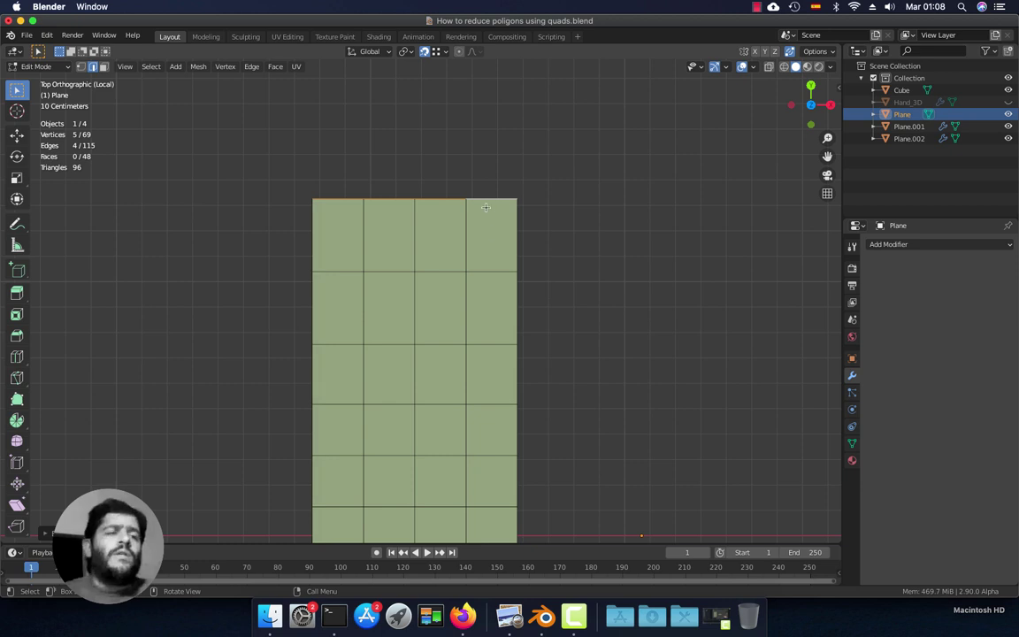
pyautogui.scroll(-1, 584, 321)
pyautogui.keyDown('shift'); pyautogui.scroll(-1, 584, 323); pyautogui.keyUp('shift')
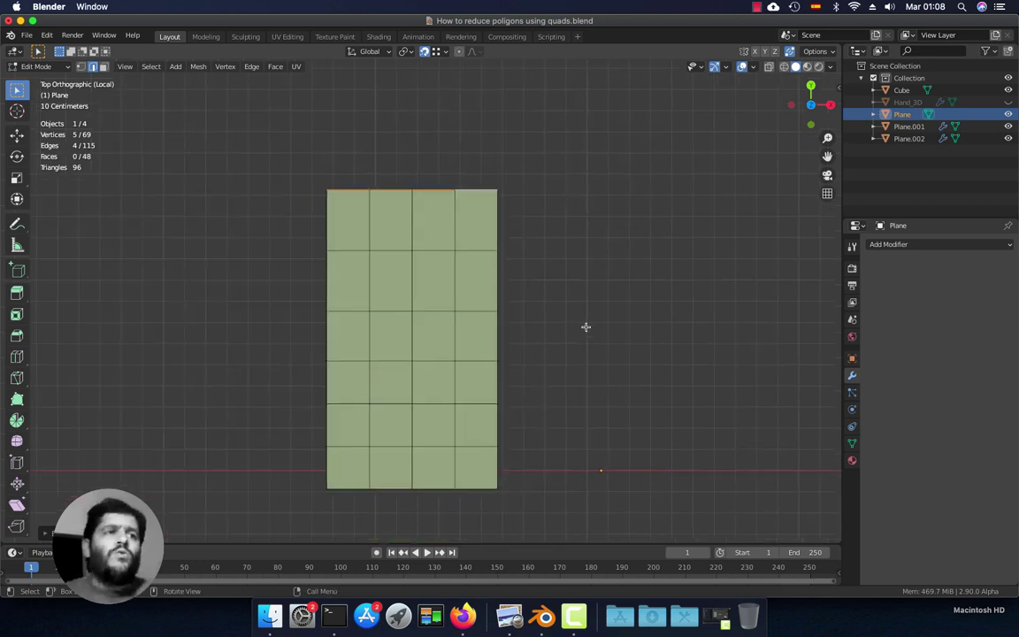
pyautogui.hotkey('ctrl', 'z')
pyautogui.hotkey('ctrl', 'z')
pyautogui.keyDown('shift'); pyautogui.scroll(-2, 571, 292); pyautogui.keyUp('shift')
pyautogui.scroll(1, 570, 301)
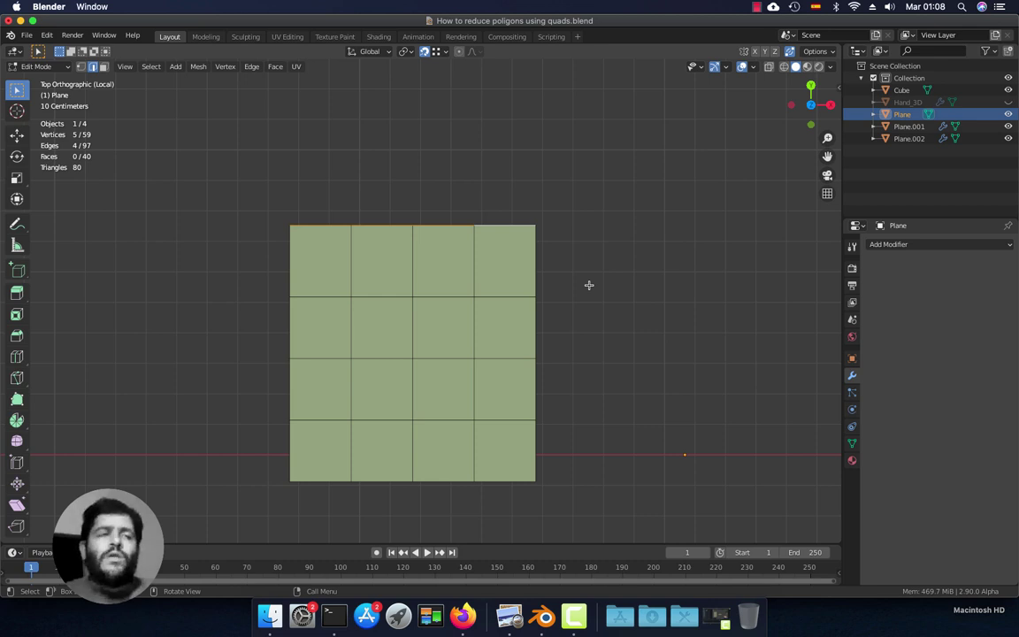
pyautogui.keyDown('shift'); pyautogui.scroll(1, 591, 284); pyautogui.keyUp('shift')
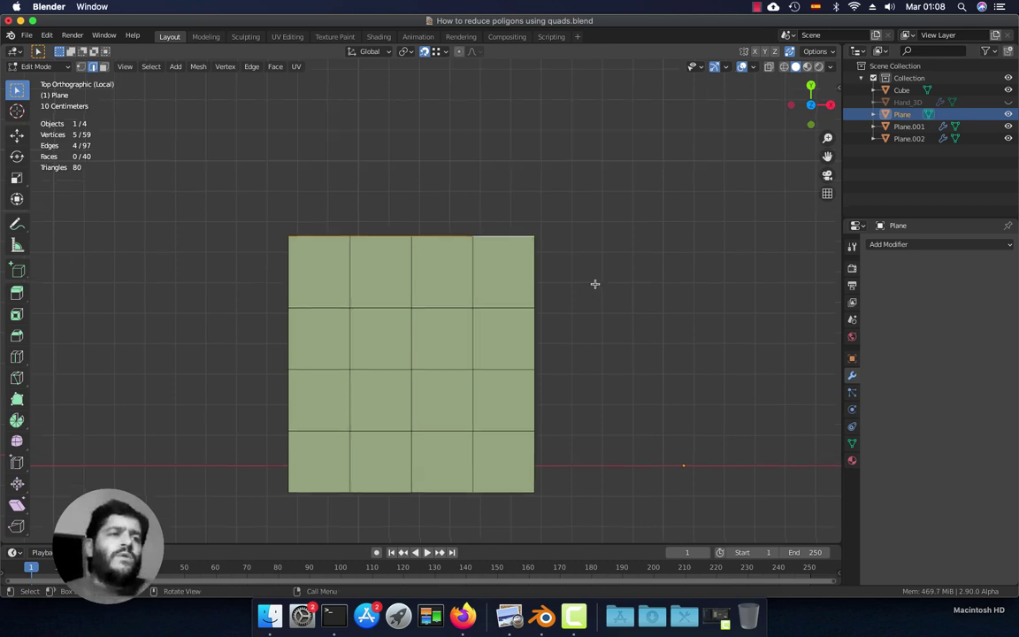
pyautogui.keyDown('shift'); pyautogui.scroll(1, 594, 286); pyautogui.keyUp('shift')
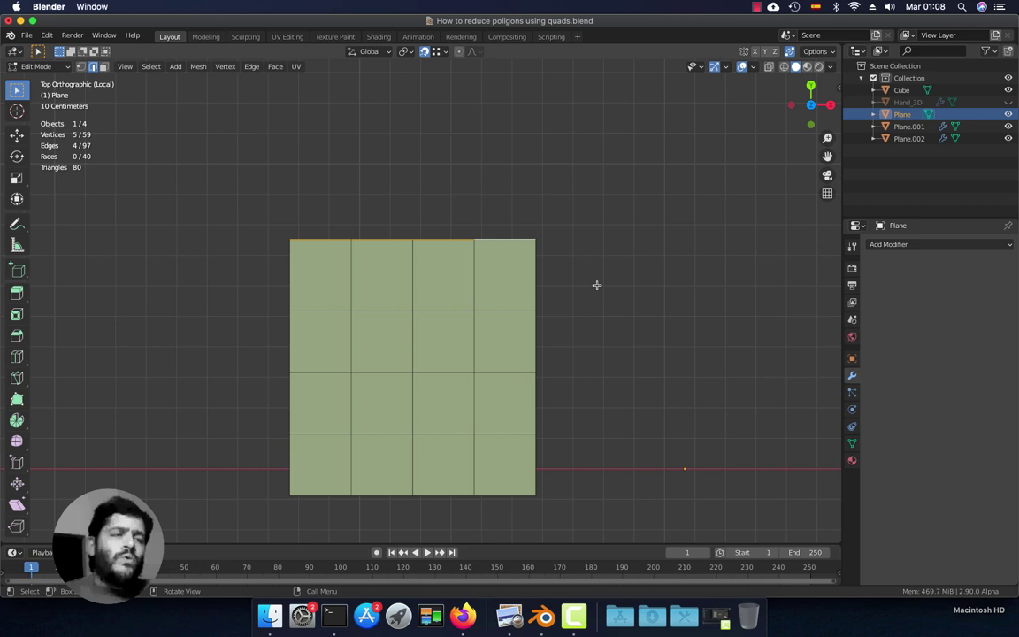
# Merge the second-from-edge top vertices into the left and right corners with Merge At Last.
pyautogui.press('1')
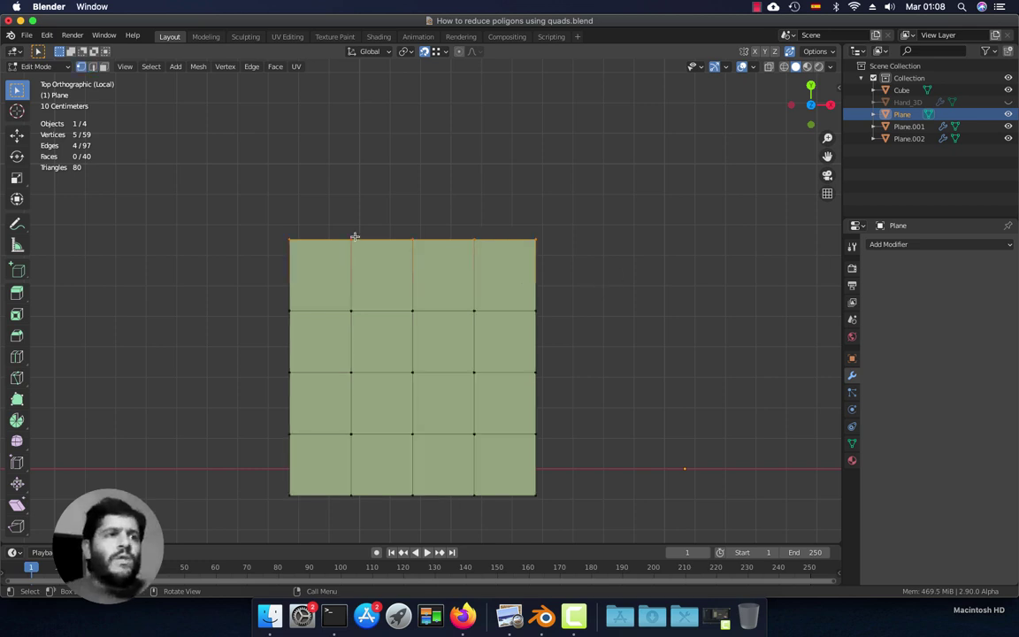
pyautogui.click(351, 239)
pyautogui.keyDown('shift'); pyautogui.click(295, 239); pyautogui.keyUp('shift')
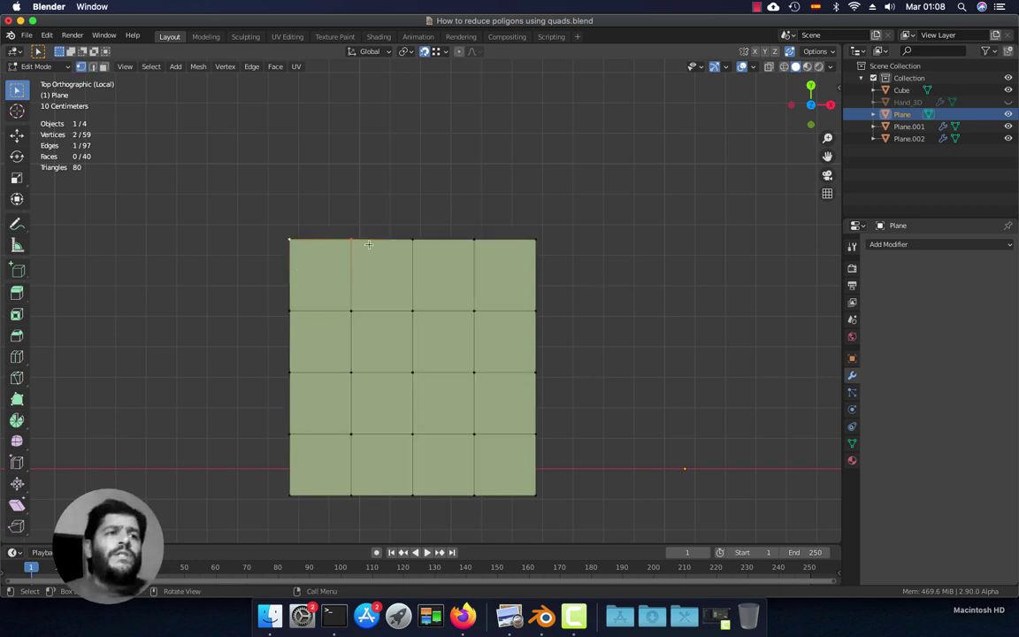
pyautogui.click(478, 244)
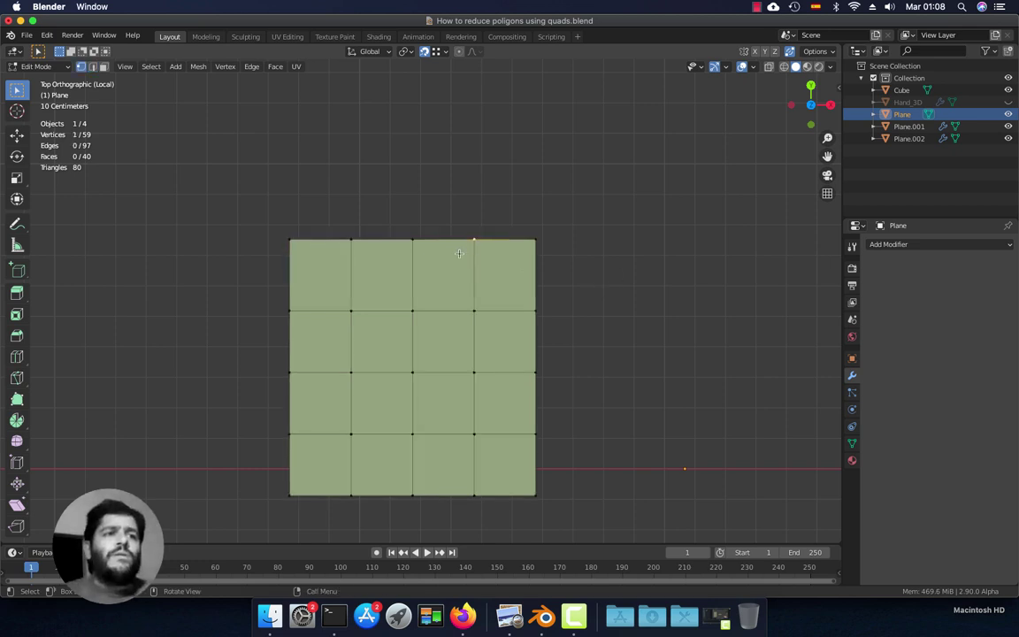
pyautogui.click(347, 248)
pyautogui.keyDown('shift'); pyautogui.click(291, 241); pyautogui.keyUp('shift')
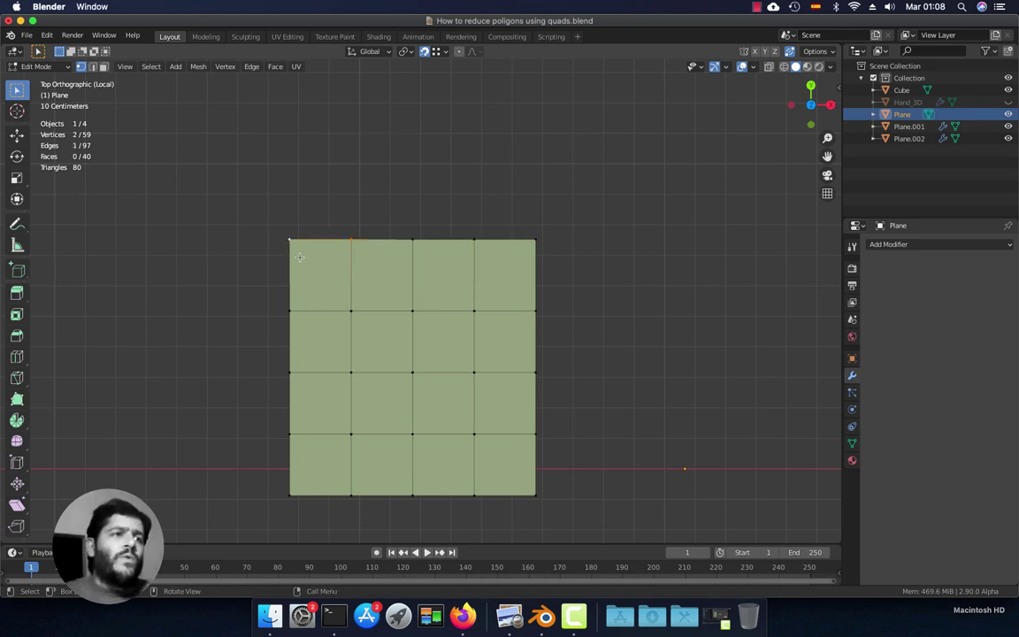
pyautogui.press('m')
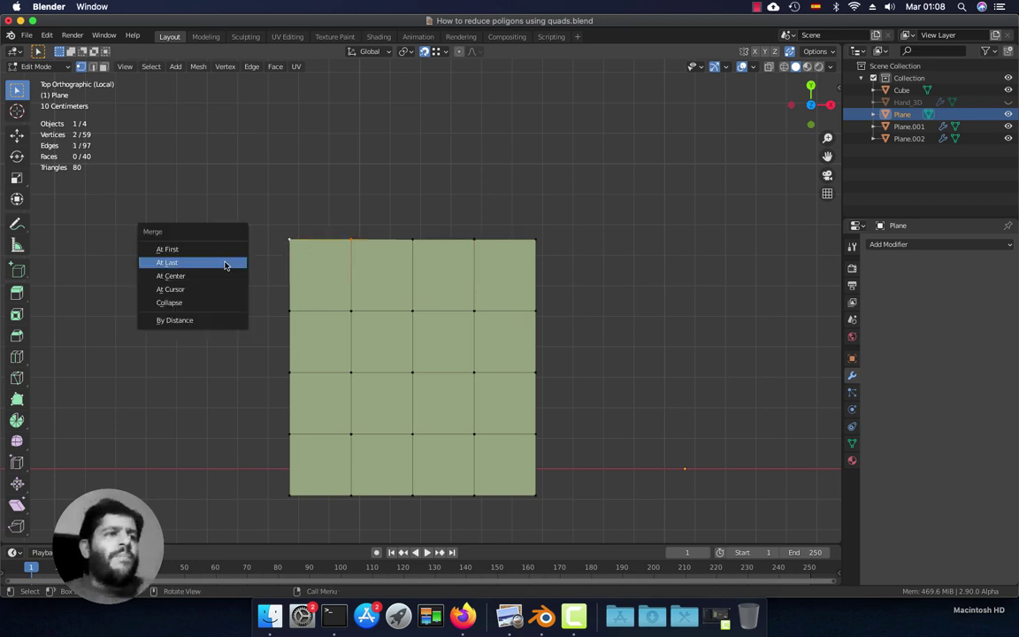
pyautogui.click(202, 264)
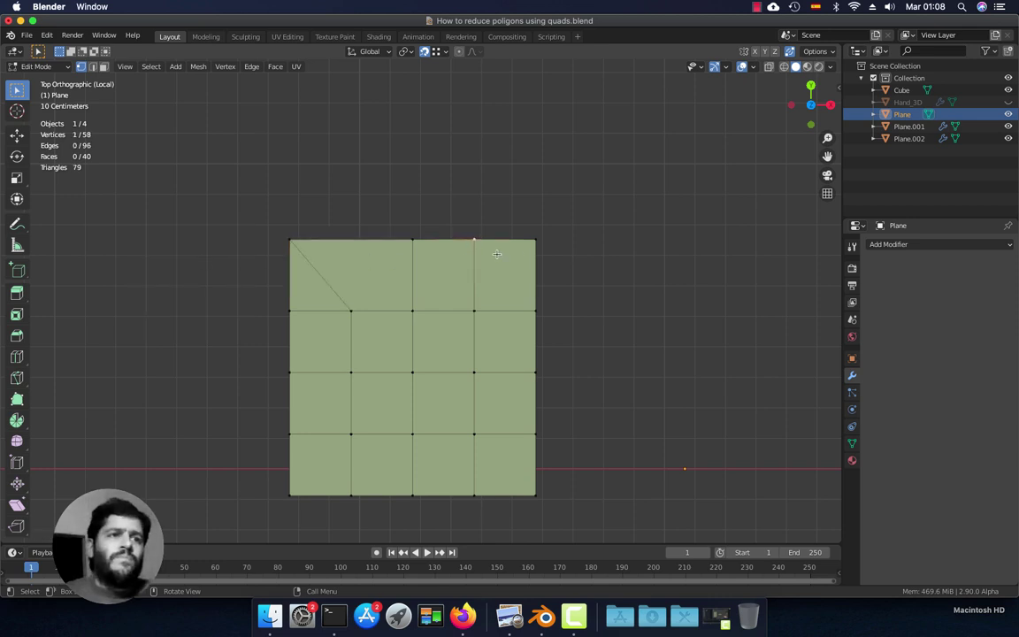
pyautogui.press('m')
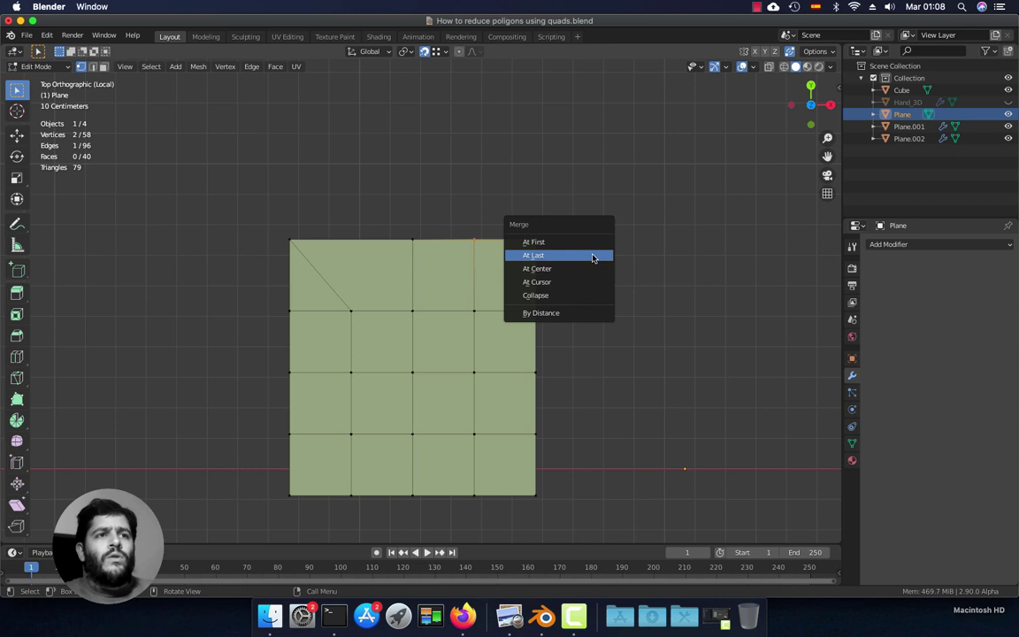
pyautogui.click(593, 257)
# Extrude the narrowed top edge upward along Y into a new two-face row.
pyautogui.keyDown('shift'); pyautogui.click(410, 240); pyautogui.keyUp('shift')
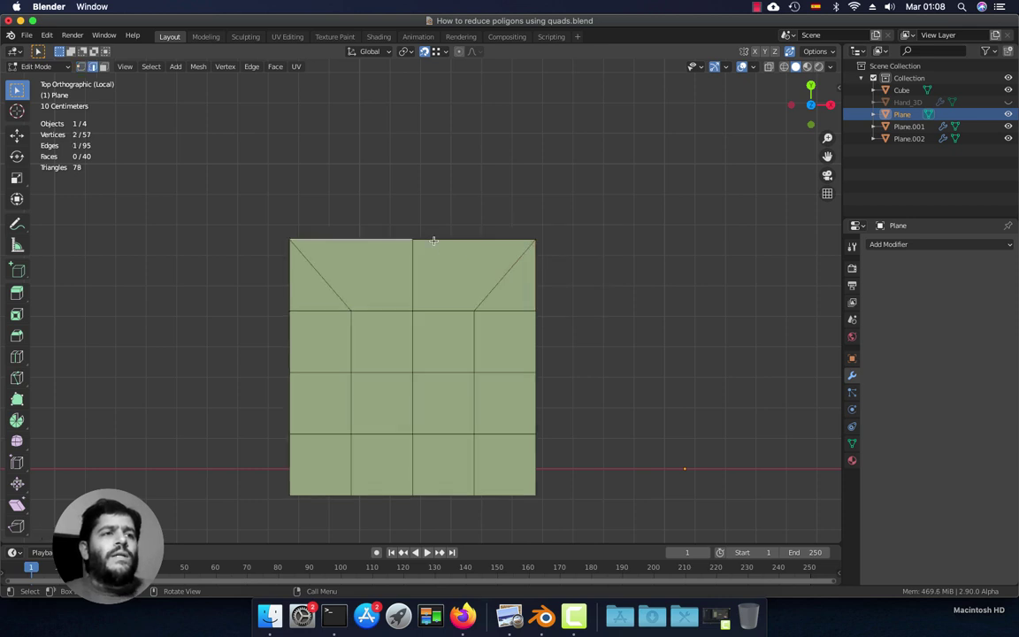
pyautogui.scroll(-2, 550, 251)
pyautogui.press('e')
pyautogui.press('y')
pyautogui.click(544, 232)
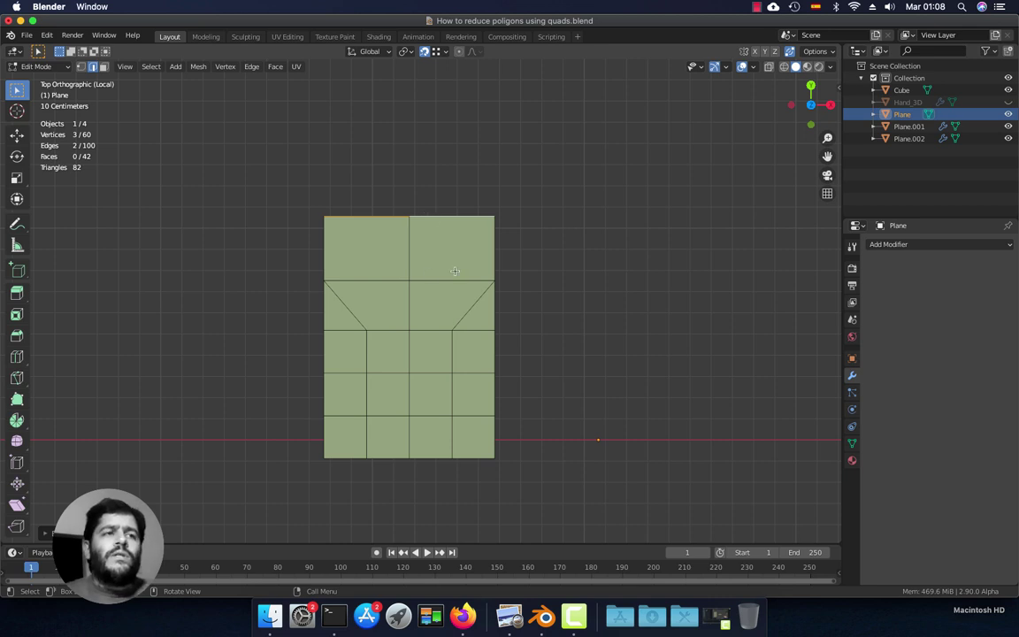
pyautogui.keyDown('shift'); pyautogui.moveTo(454, 270); pyautogui.dragTo(400, 240, button='middle'); pyautogui.keyUp('shift')
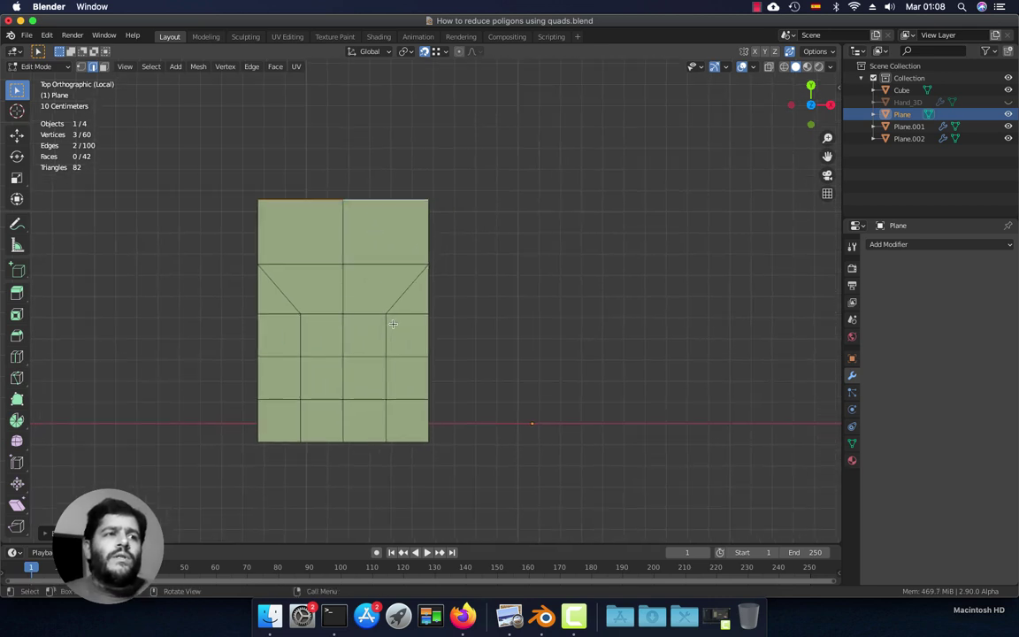
pyautogui.keyDown('shift'); pyautogui.moveTo(393, 324); pyautogui.dragTo(456, 300, button='middle'); pyautogui.keyUp('shift')
pyautogui.scroll(3, 375, 264)
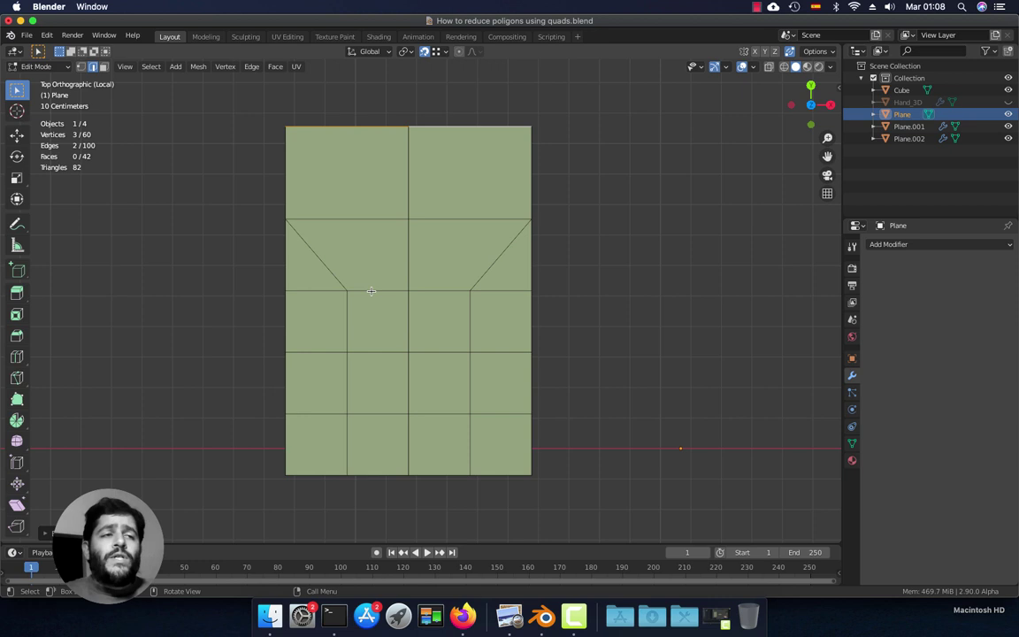
pyautogui.moveTo(422, 263)
pyautogui.mouseDown(button='middle')
pyautogui.moveTo(427, 203)
pyautogui.moveTo(482, 230)
pyautogui.moveTo(478, 281)
pyautogui.mouseUp(button='middle')
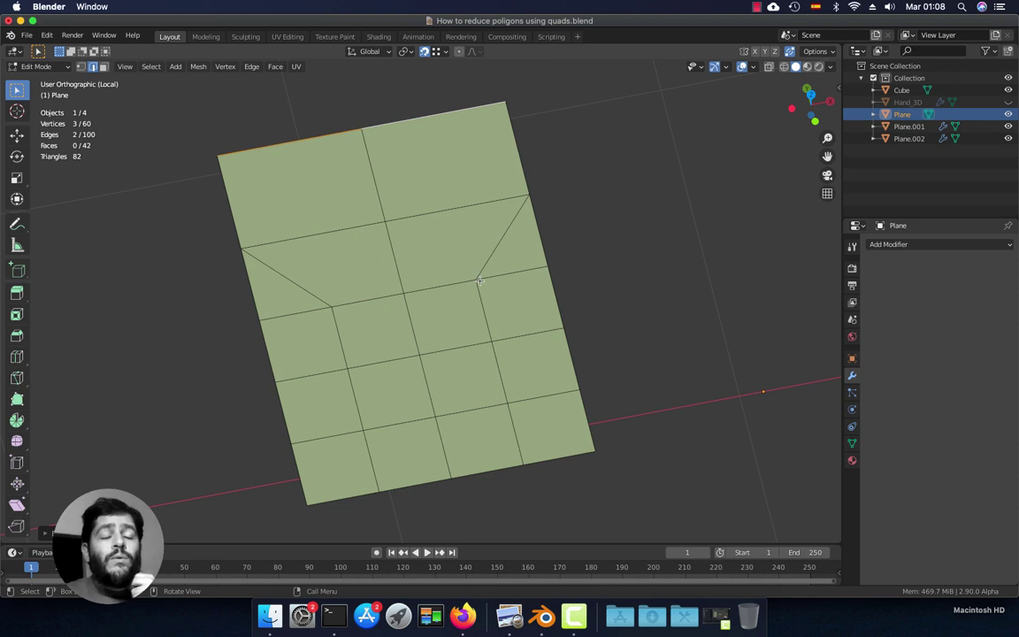
pyautogui.press('KP_7')
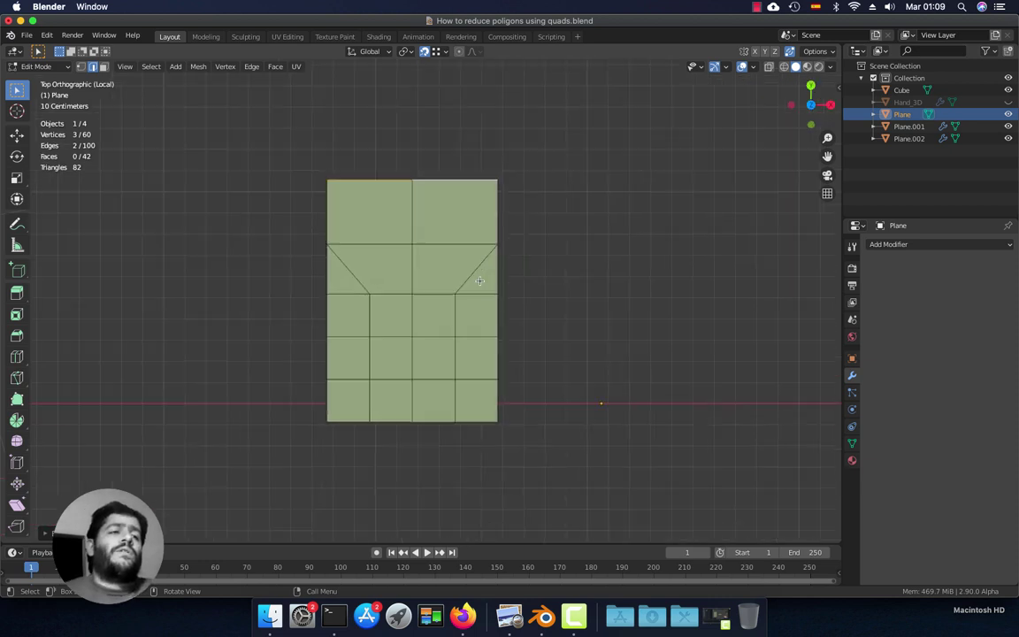
pyautogui.keyDown('shift'); pyautogui.moveTo(479, 280); pyautogui.dragTo(454, 309, button='middle'); pyautogui.keyUp('shift')
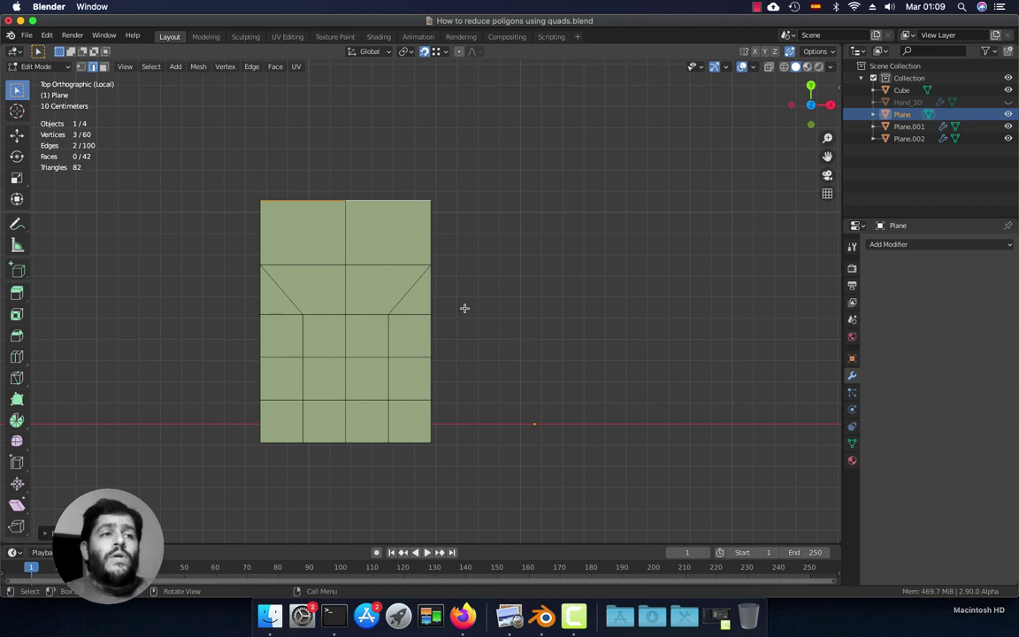
pyautogui.keyDown('shift'); pyautogui.moveTo(466, 310); pyautogui.dragTo(423, 303, button='middle'); pyautogui.keyUp('shift')
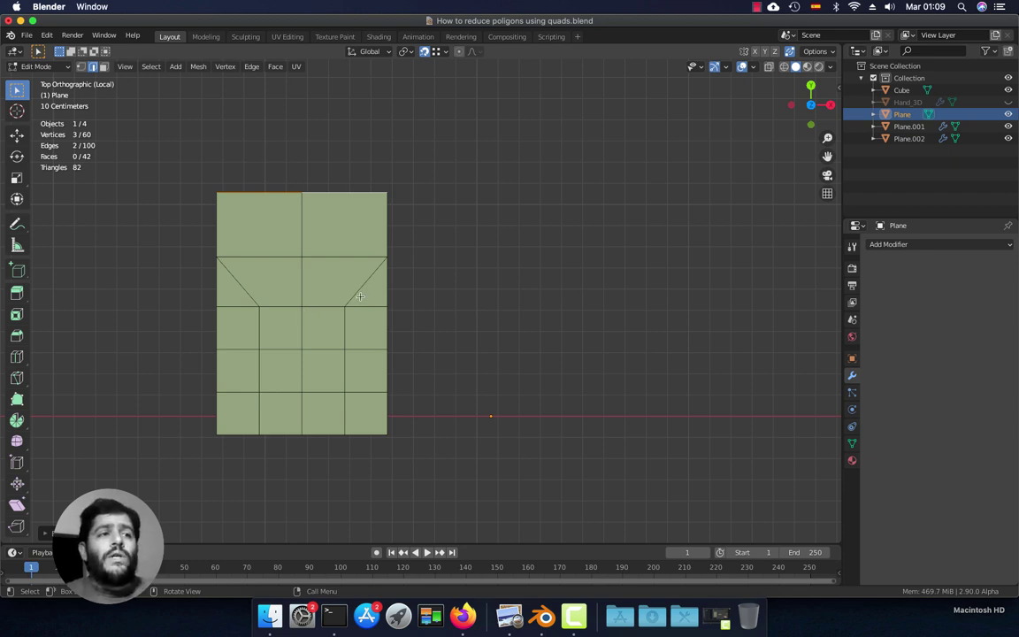
# Select the twelve faces of the plane's lower three rows.
pyautogui.press('3')
pyautogui.click(238, 328)
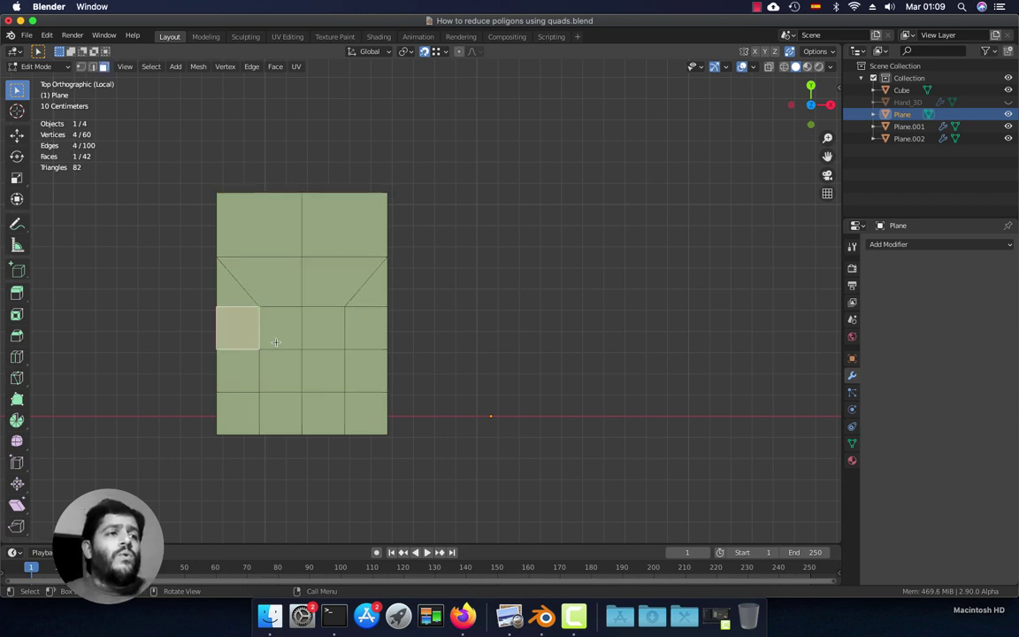
pyautogui.keyDown('shift'); pyautogui.click(281, 328); pyautogui.keyUp('shift')
pyautogui.keyDown('shift'); pyautogui.click(323, 327); pyautogui.keyUp('shift')
pyautogui.keyDown('shift'); pyautogui.click(366, 327); pyautogui.keyUp('shift')
pyautogui.keyDown('shift'); pyautogui.click(365, 370); pyautogui.keyUp('shift')
pyautogui.keyDown('shift'); pyautogui.click(280, 370); pyautogui.keyUp('shift')
pyautogui.keyDown('shift'); pyautogui.click(238, 370); pyautogui.keyUp('shift')
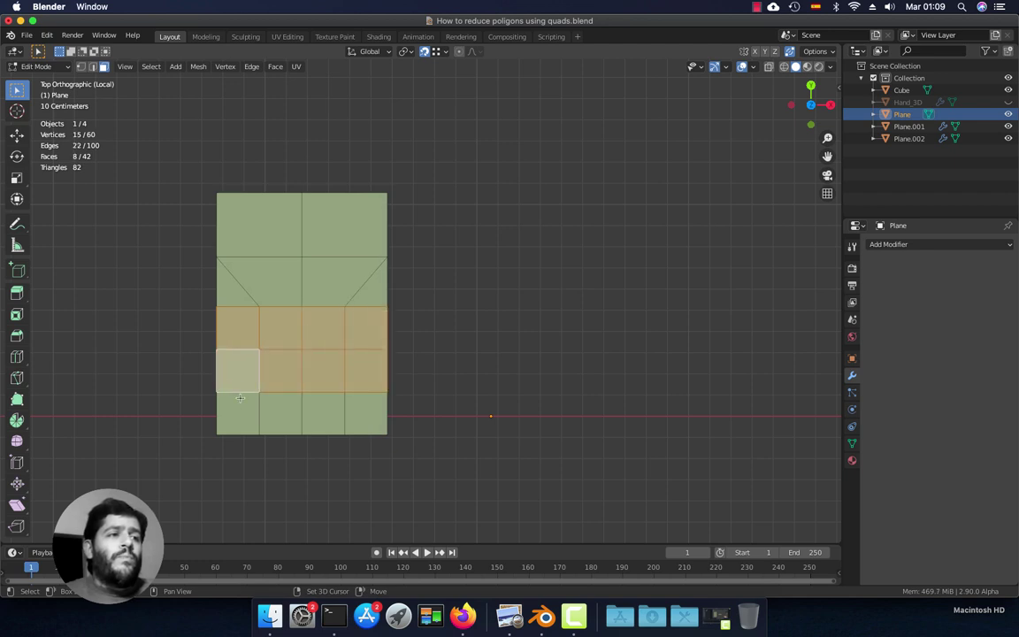
pyautogui.keyDown('shift'); pyautogui.click(238, 412); pyautogui.keyUp('shift')
pyautogui.keyDown('shift'); pyautogui.click(280, 412); pyautogui.keyUp('shift')
pyautogui.keyDown('shift'); pyautogui.click(323, 412); pyautogui.keyUp('shift')
pyautogui.keyDown('shift'); pyautogui.click(366, 416); pyautogui.keyUp('shift')
# Duplicate the twelve faces with Shift+D, leaving the copy in its original position.
pyautogui.keyDown('shift'); pyautogui.moveTo(366, 417); pyautogui.dragTo(309, 411, button='middle'); pyautogui.keyUp('shift')
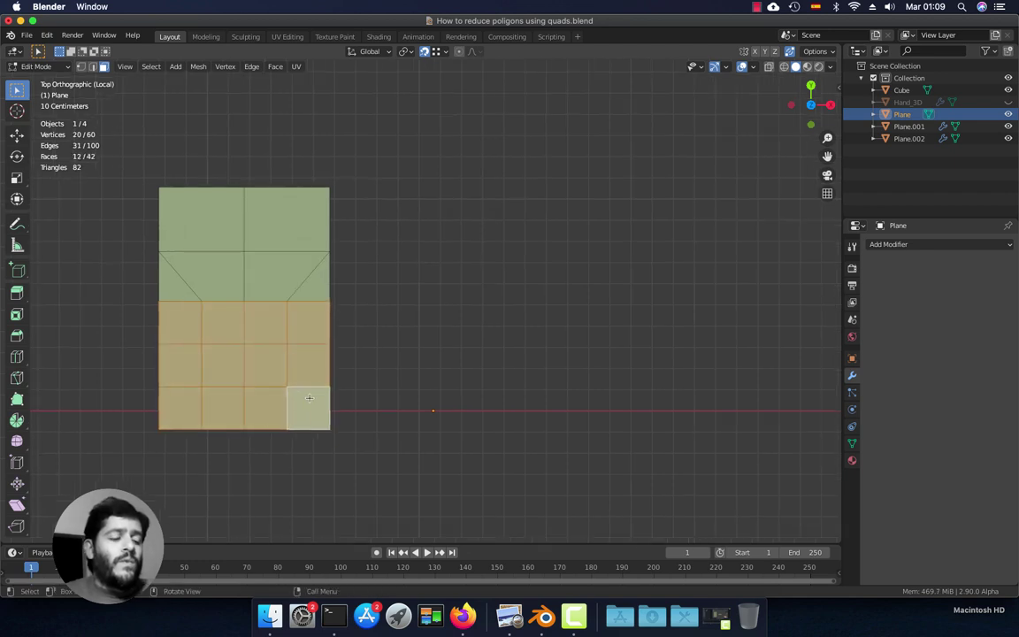
pyautogui.hotkey('shift', 'd')
pyautogui.press('x')
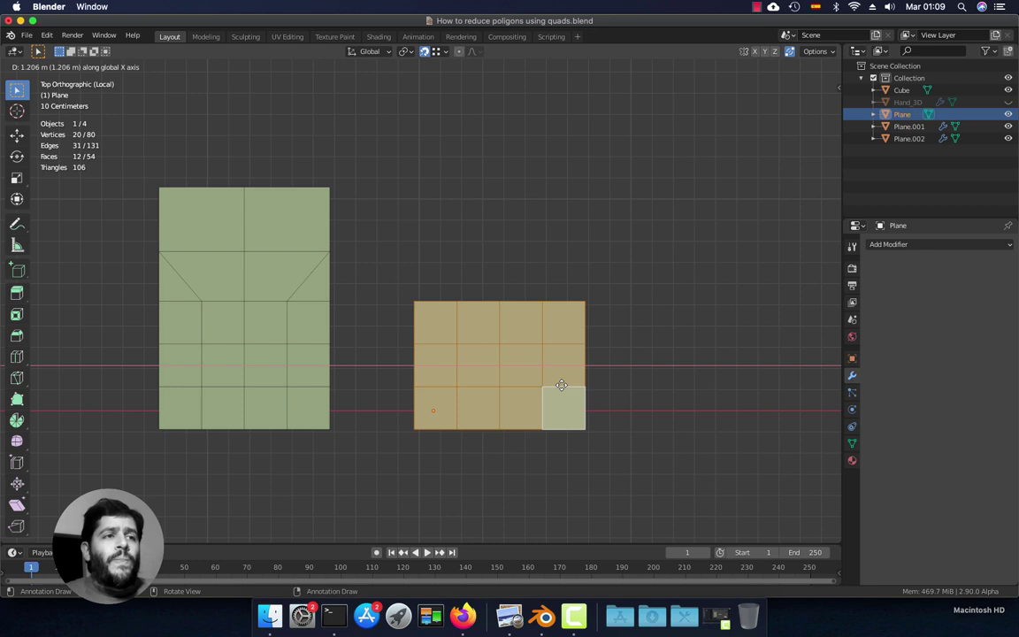
pyautogui.click(565, 386)
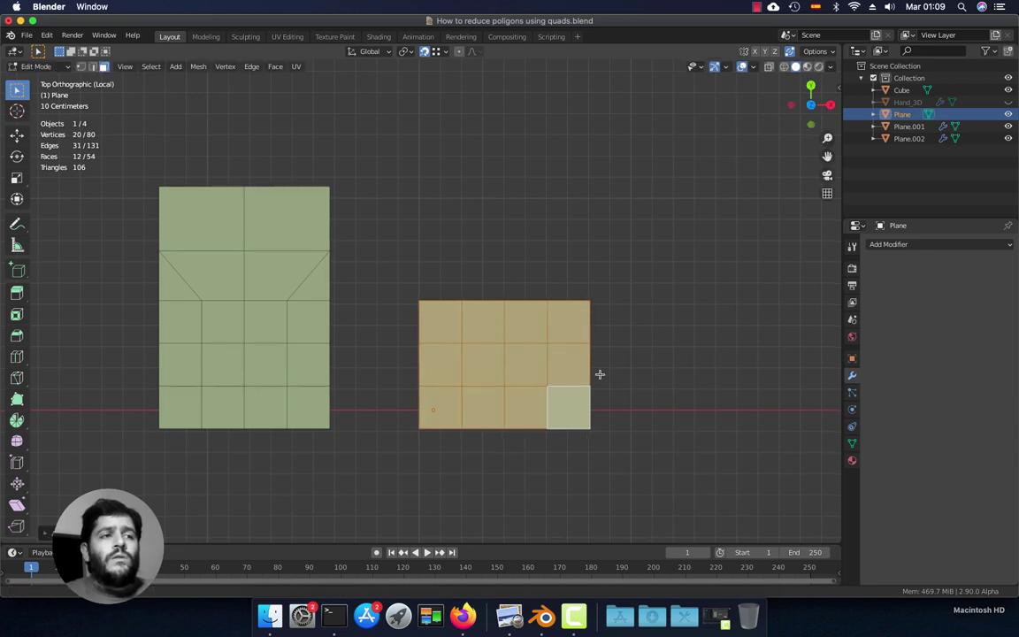
pyautogui.scroll(1, 598, 373)
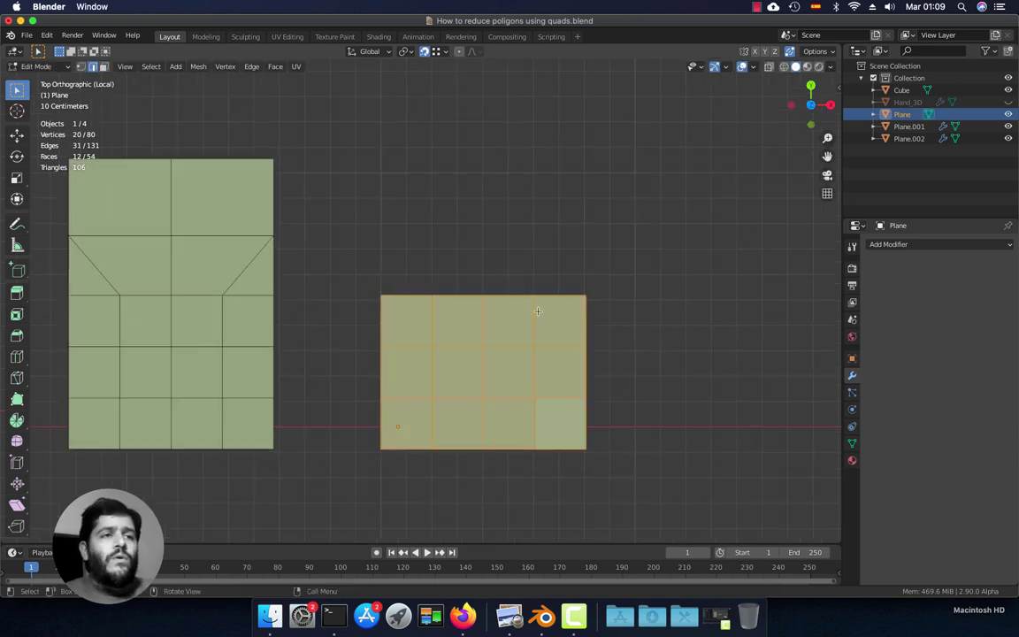
pyautogui.click(459, 295)
# Extrude the two middle top edges of the right plane upward along Y.
pyautogui.keyDown('shift'); pyautogui.click(504, 295); pyautogui.keyUp('shift')
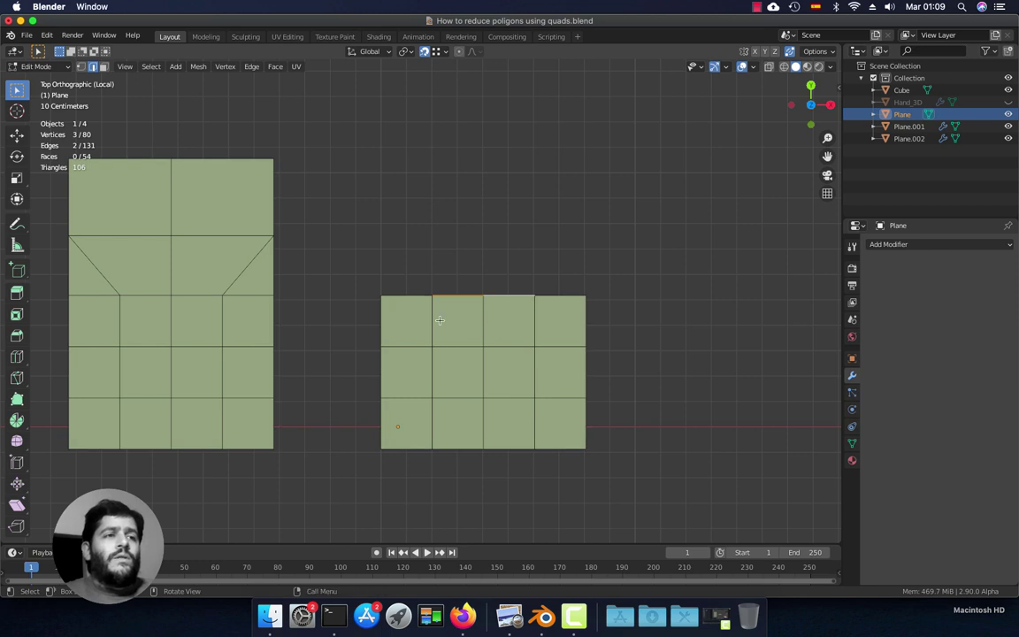
pyautogui.keyDown('shift'); pyautogui.click(405, 295); pyautogui.keyUp('shift')
pyautogui.keyDown('shift'); pyautogui.click(559, 295); pyautogui.keyUp('shift')
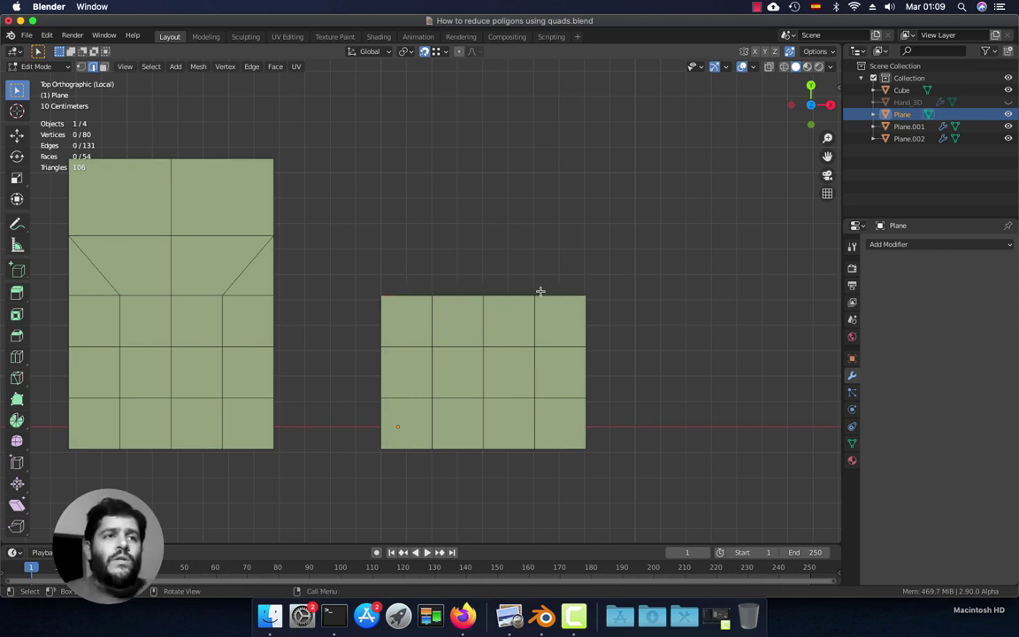
pyautogui.click(466, 295)
pyautogui.keyDown('shift'); pyautogui.click(502, 296); pyautogui.keyUp('shift')
pyautogui.press('e')
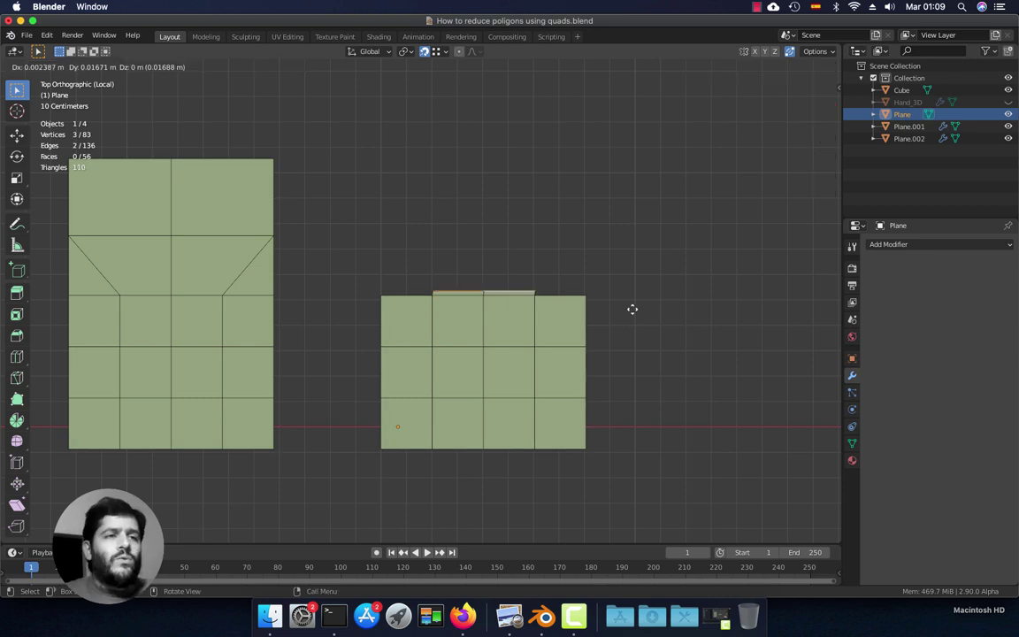
pyautogui.press('y')
pyautogui.click(623, 249)
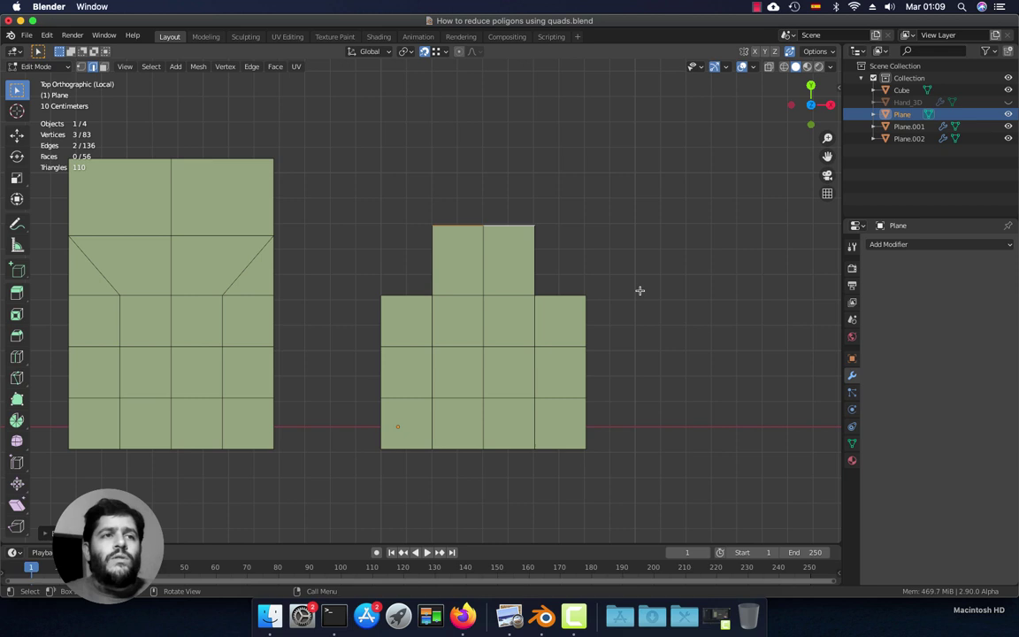
# Select the two outer corner vertices at the base of the step.
pyautogui.keyDown('shift'); pyautogui.moveTo(575, 235); pyautogui.dragTo(574, 266, button='middle'); pyautogui.keyUp('shift')
pyautogui.press('1')
pyautogui.click(576, 256)
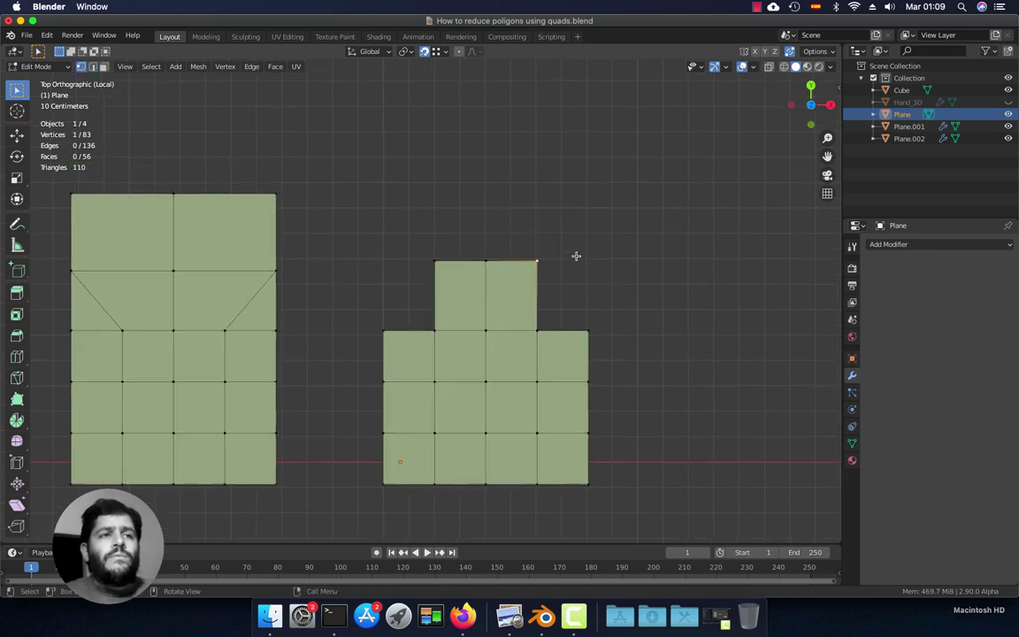
pyautogui.click(588, 331)
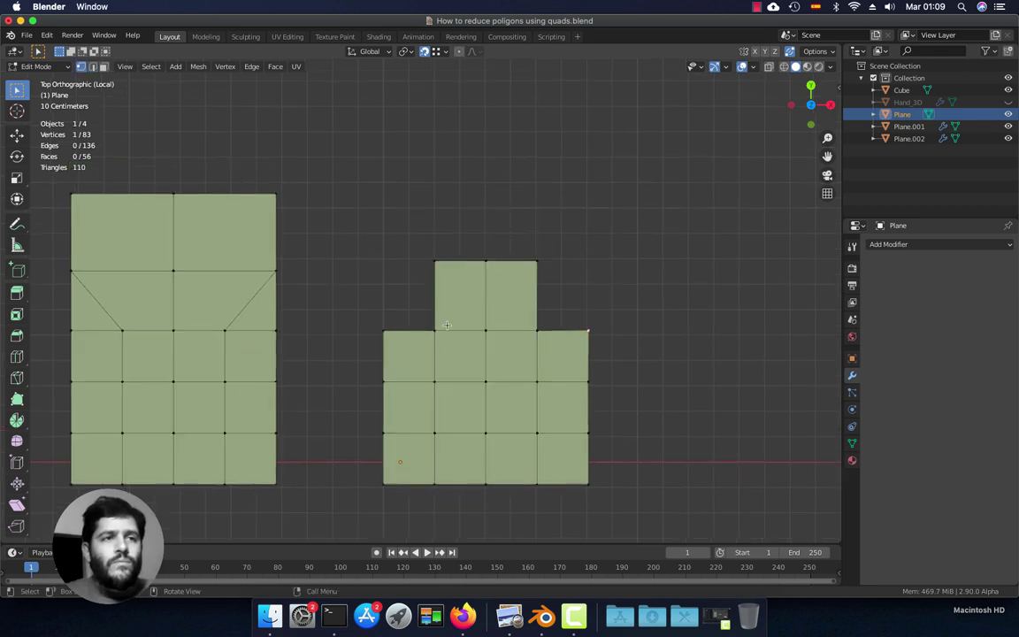
pyautogui.keyDown('shift'); pyautogui.click(383, 331); pyautogui.keyUp('shift')
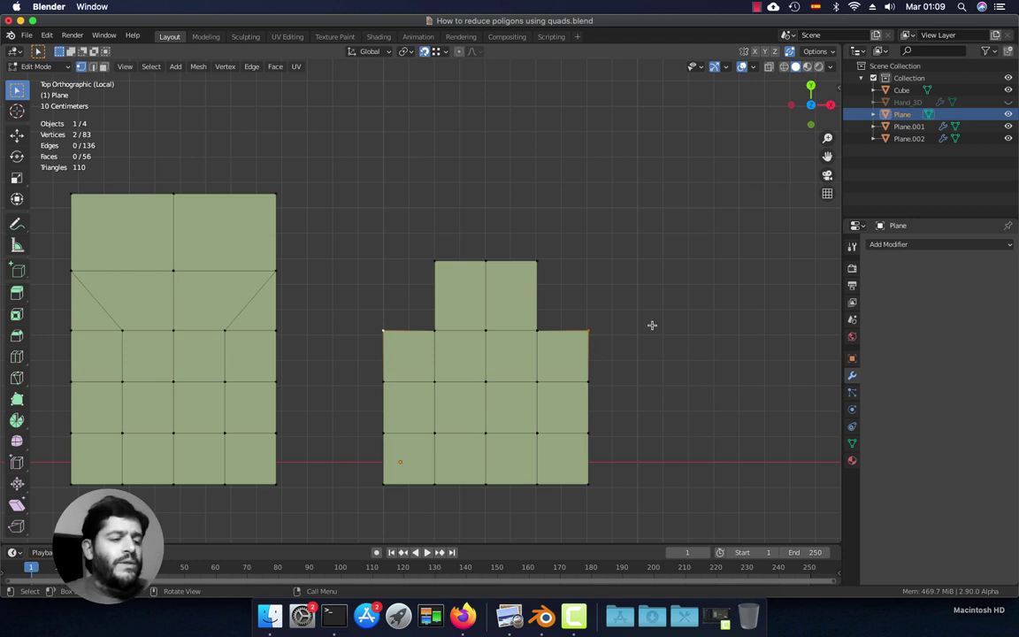
# Extrude the outer step vertices upward along Y and fill faces into both side gaps.
pyautogui.press('e')
pyautogui.press('y')
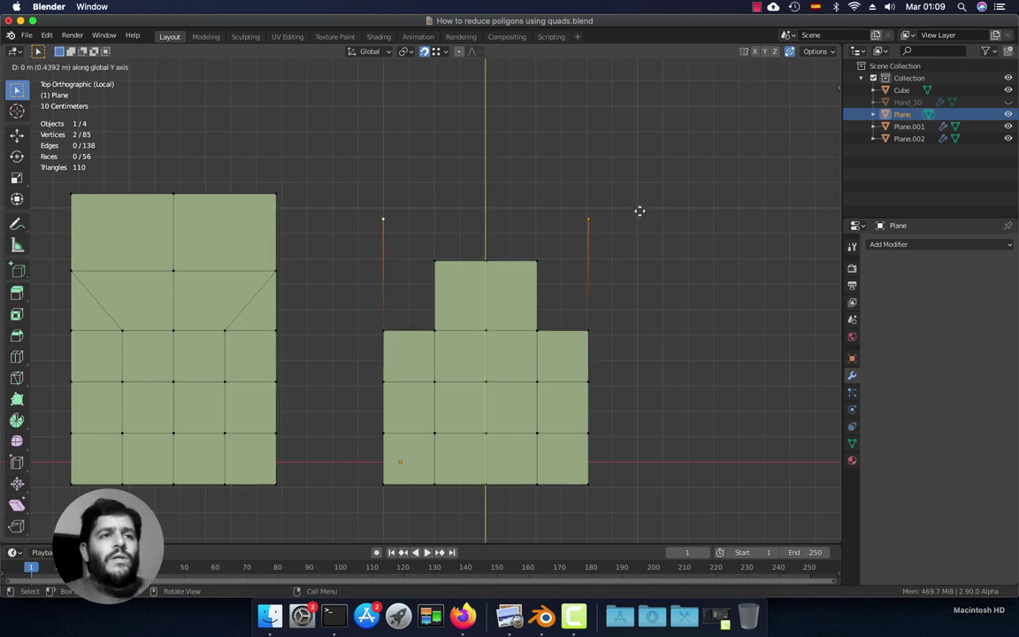
pyautogui.click(639, 199)
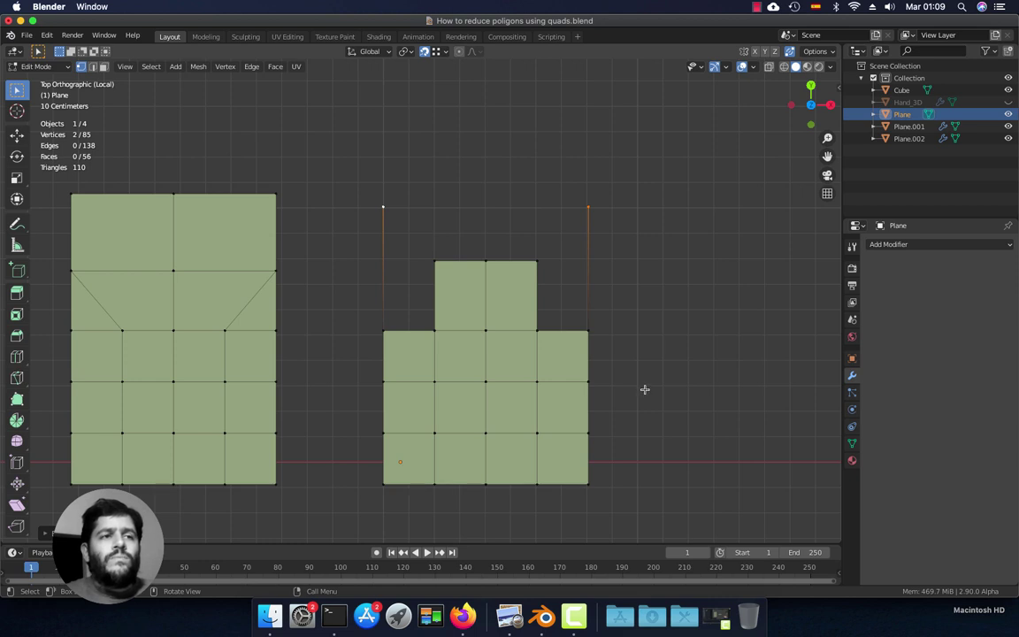
pyautogui.press('2')
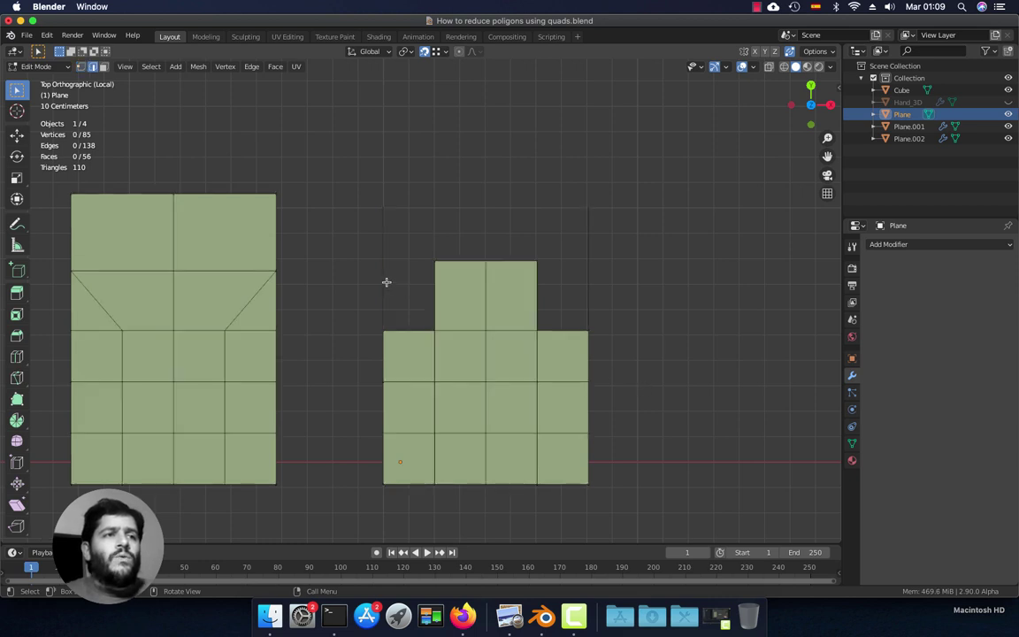
pyautogui.click(387, 283)
pyautogui.keyDown('shift'); pyautogui.click(433, 295); pyautogui.keyUp('shift')
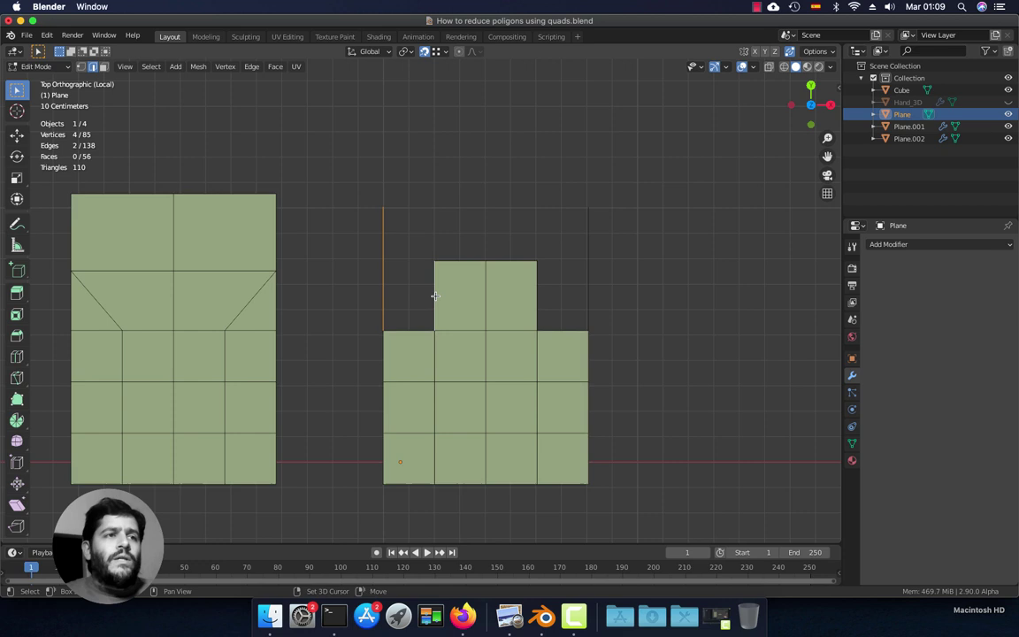
pyautogui.press('f')
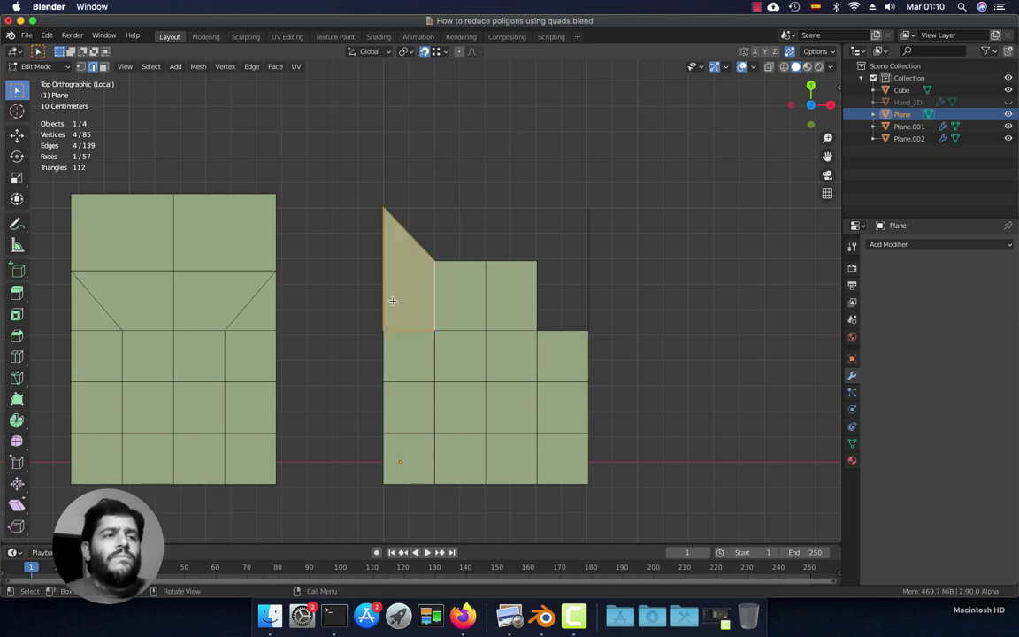
pyautogui.click(550, 291)
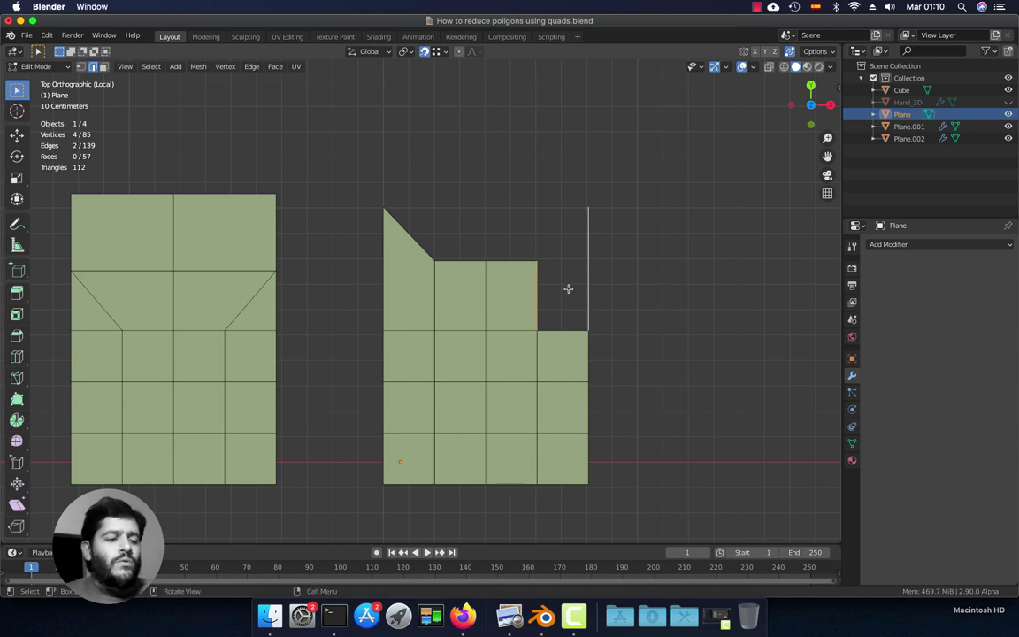
pyautogui.press('f')
pyautogui.click(590, 296)
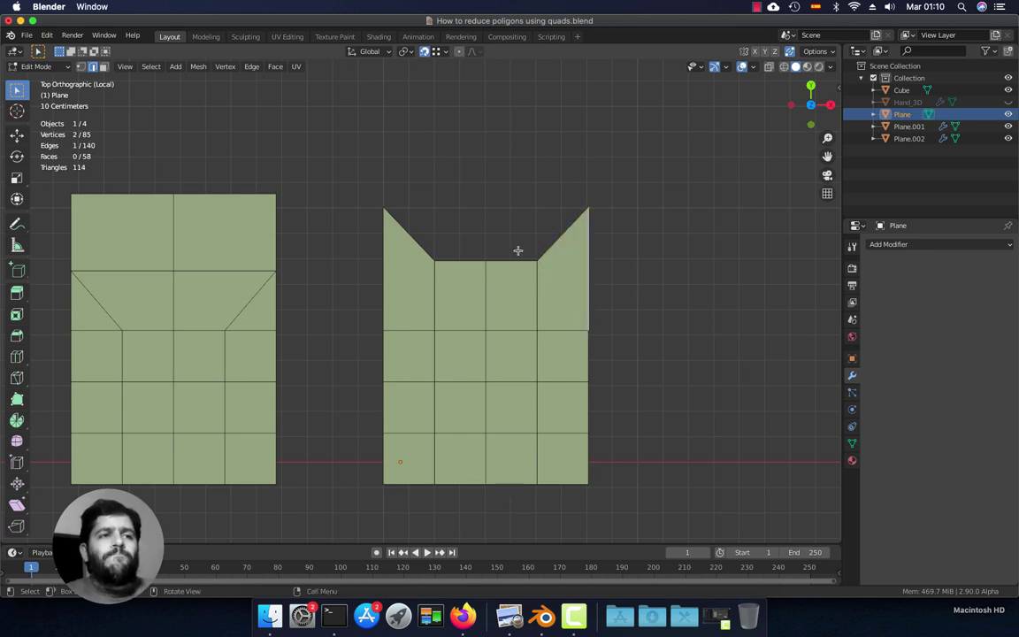
# Extrude the top-middle vertex upward until it is level with the top.
pyautogui.press('1')
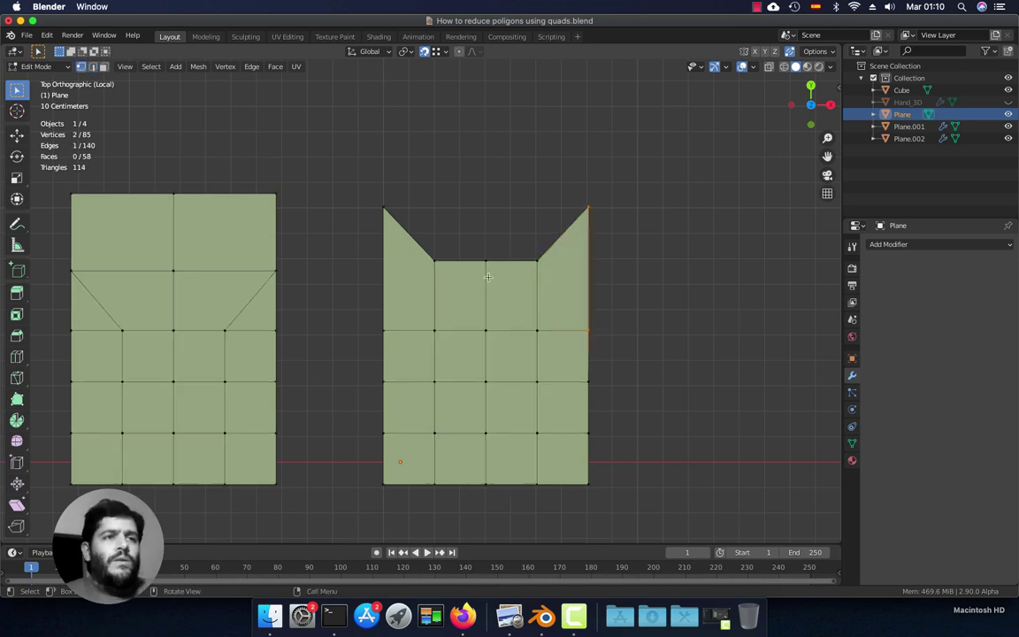
pyautogui.click(485, 261)
pyautogui.press('e')
pyautogui.press('z')
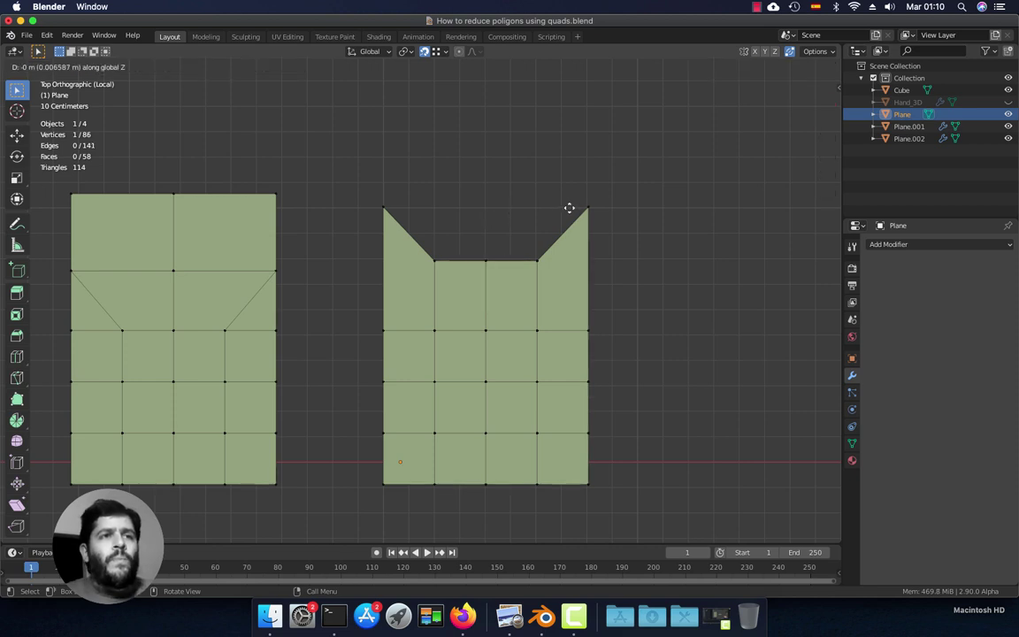
pyautogui.press('y')
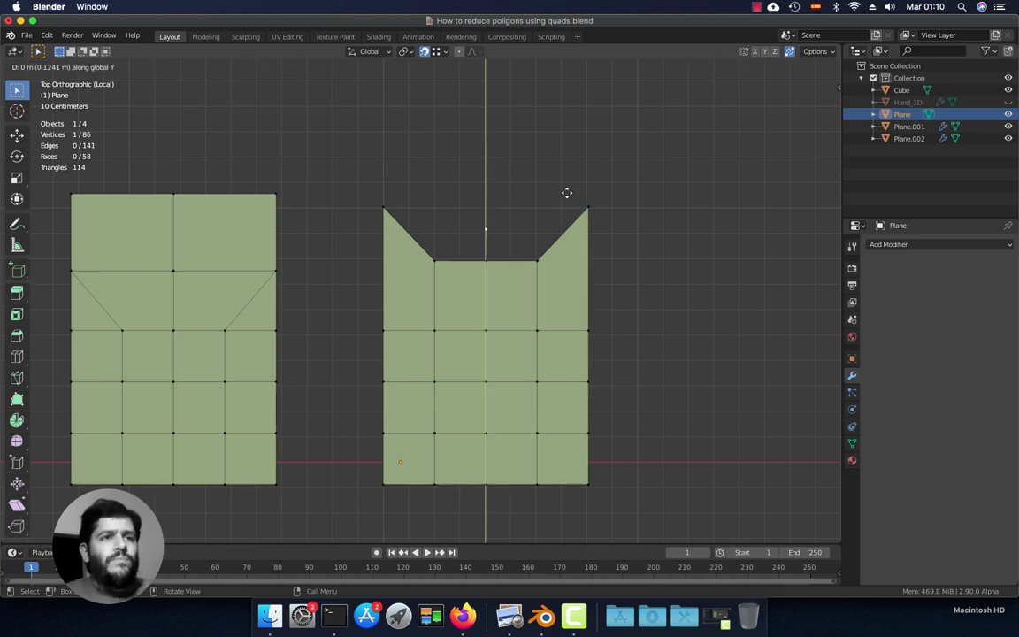
pyautogui.click(529, 220)
# Fill the top-right and top-left corner notches with quad faces.
pyautogui.press('2')
pyautogui.click(485, 227)
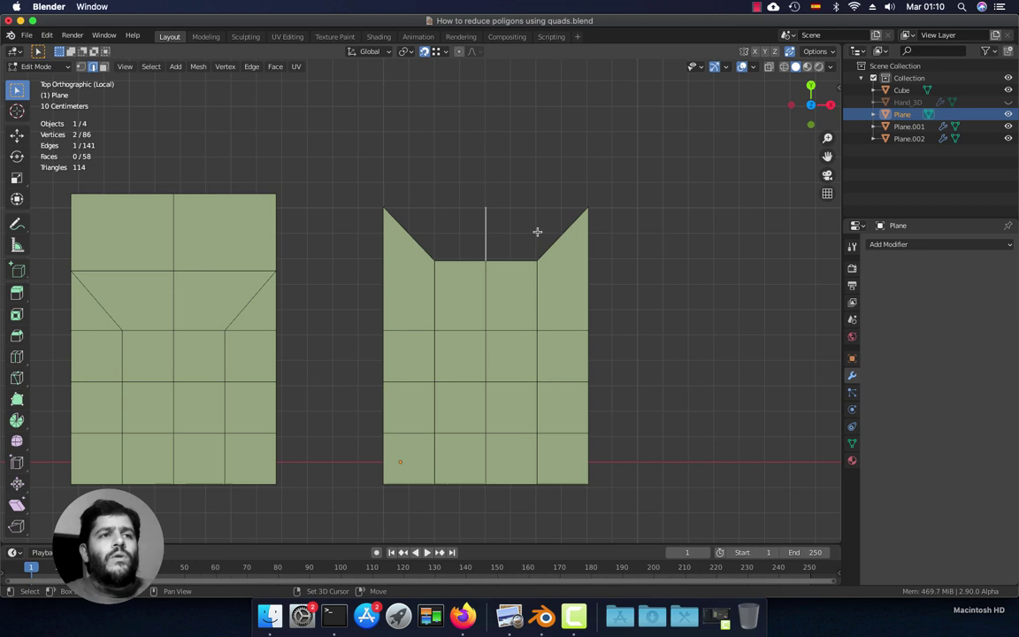
pyautogui.keyDown('shift'); pyautogui.click(562, 231); pyautogui.keyUp('shift')
pyautogui.press('f')
pyautogui.click(484, 232)
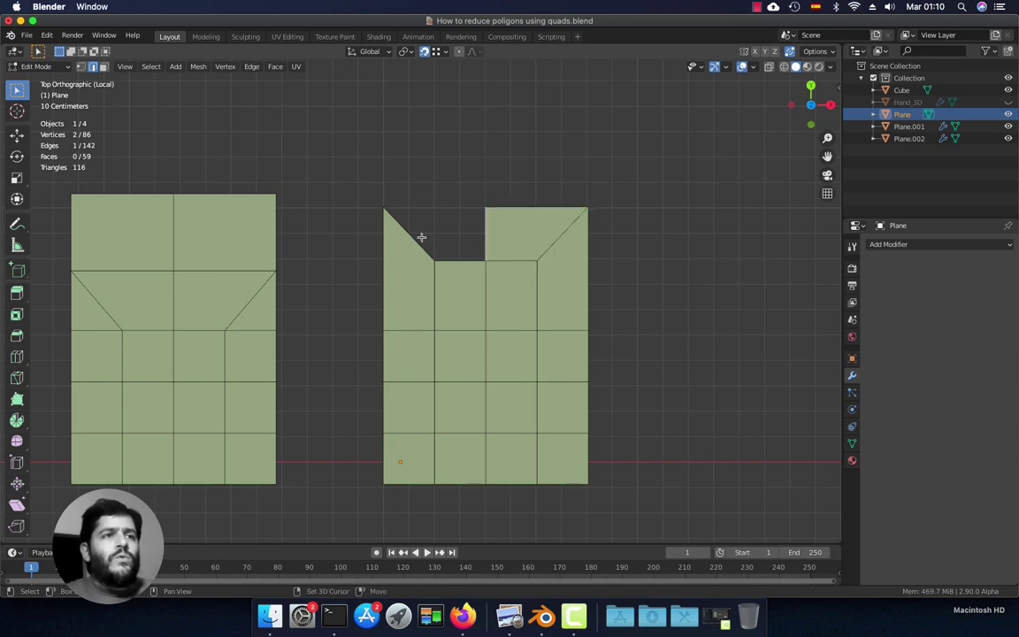
pyautogui.keyDown('shift'); pyautogui.click(409, 232); pyautogui.keyUp('shift')
pyautogui.press('f')
# Check the new corner and middle faces, then orbit to view the planes at an angle.
pyautogui.keyDown('shift'); pyautogui.click(475, 230); pyautogui.keyUp('shift')
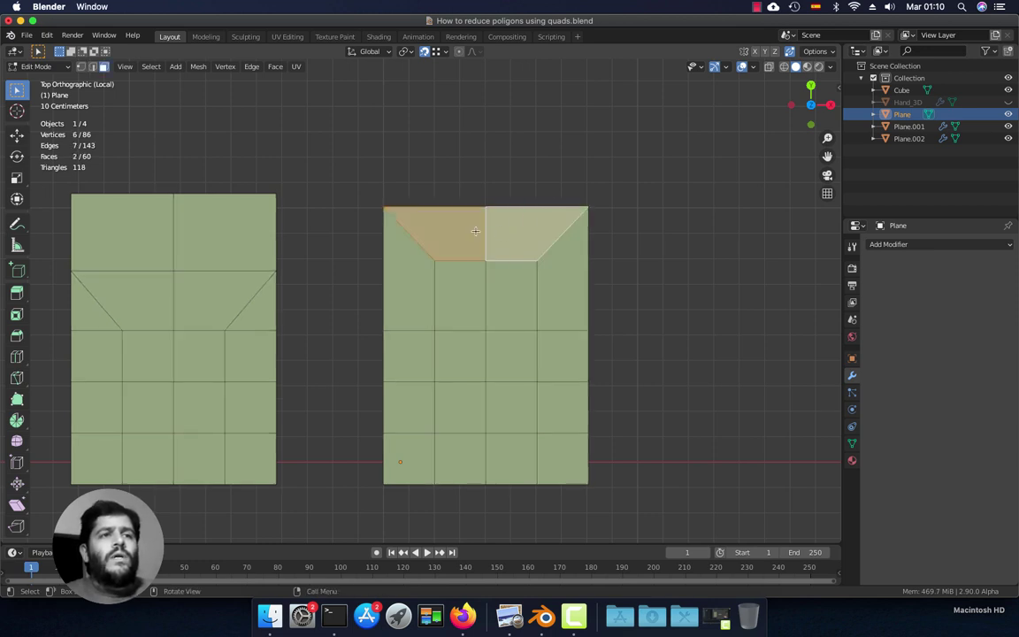
pyautogui.click(410, 274)
pyautogui.click(517, 274)
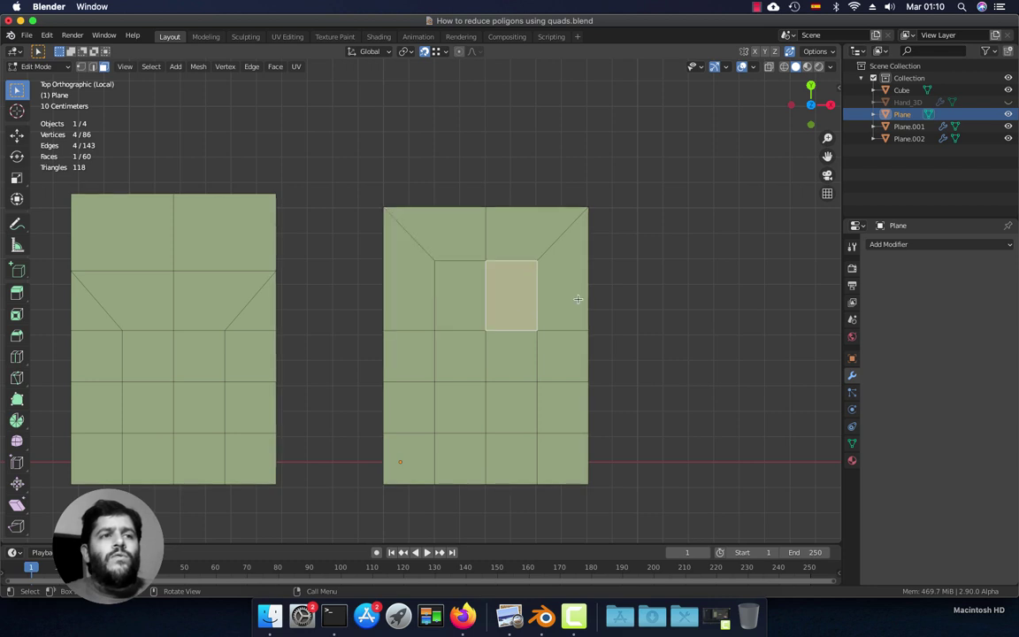
pyautogui.click(559, 283)
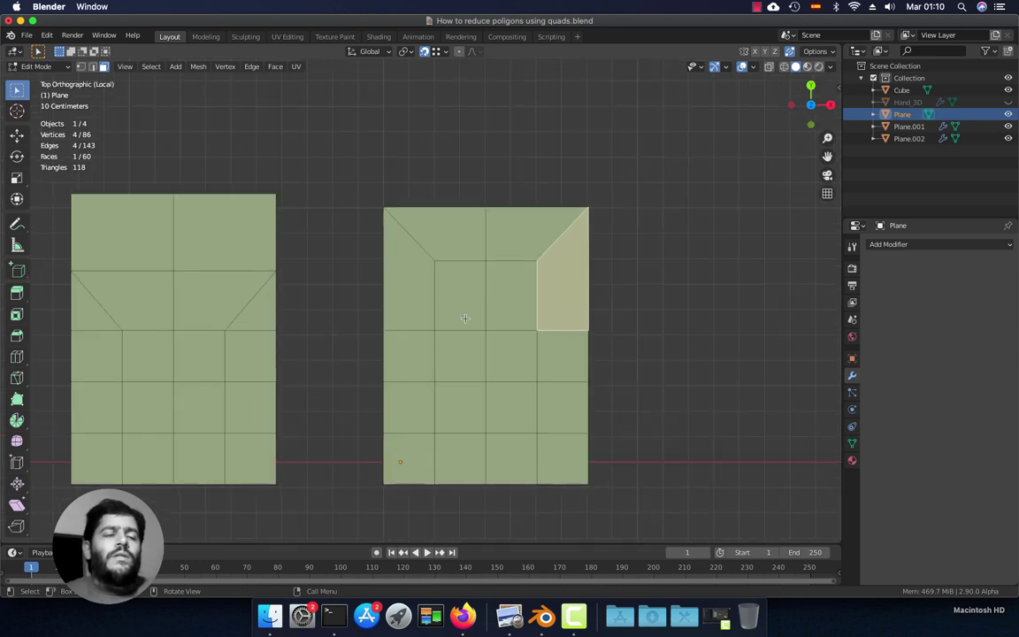
pyautogui.moveTo(385, 270); pyautogui.dragTo(473, 290, button='middle')
# Leave local view and Edit Mode, then frame the sculpted head from the front.
pyautogui.press('KP_7')
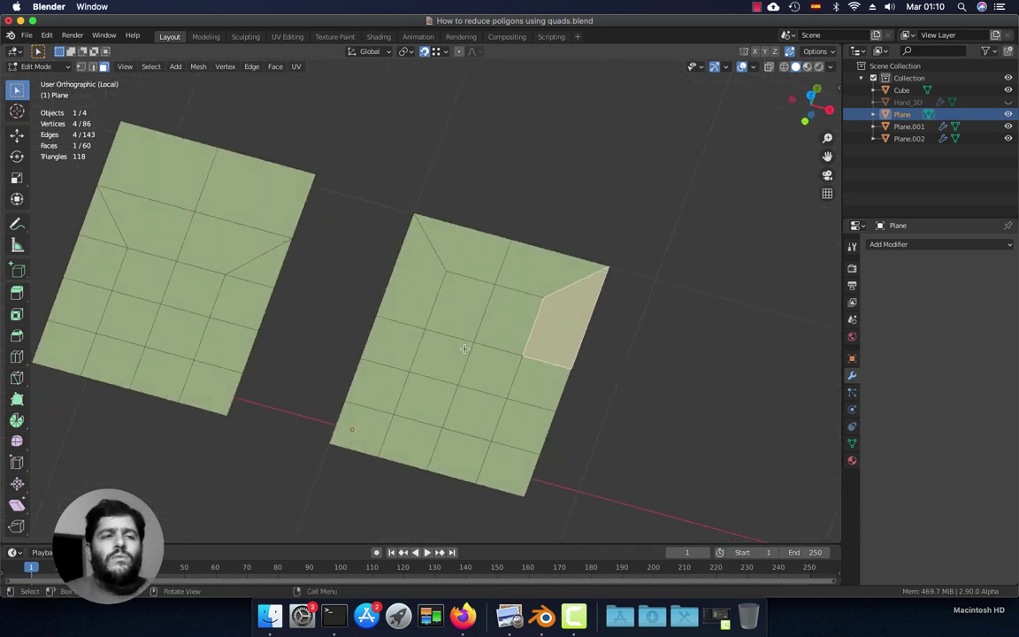
pyautogui.press('KP_Divide')
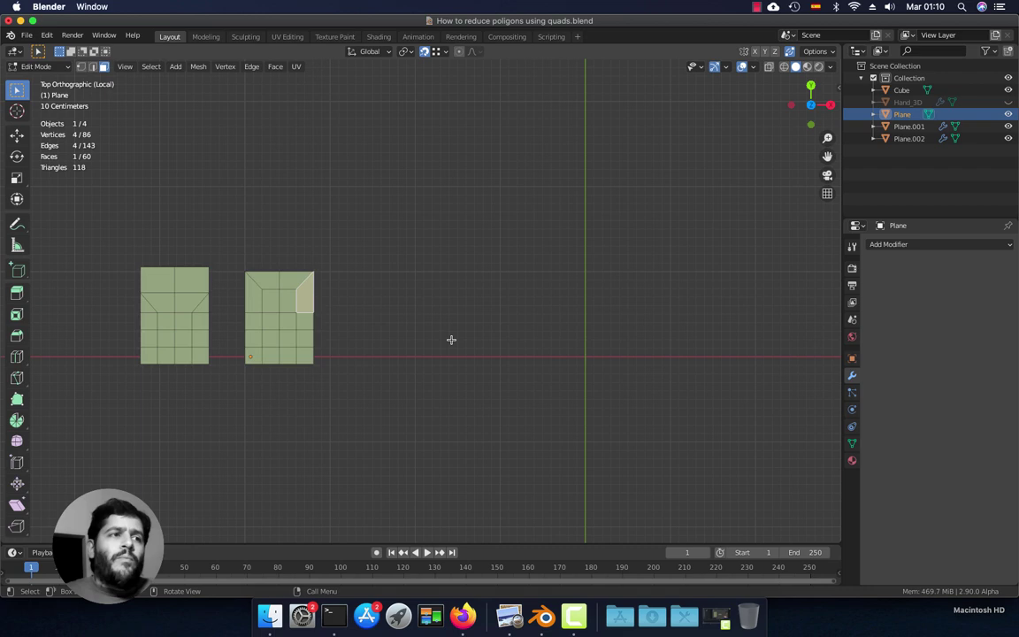
pyautogui.press('Tab')
pyautogui.scroll(-2, 452, 342)
pyautogui.press('KP_1')
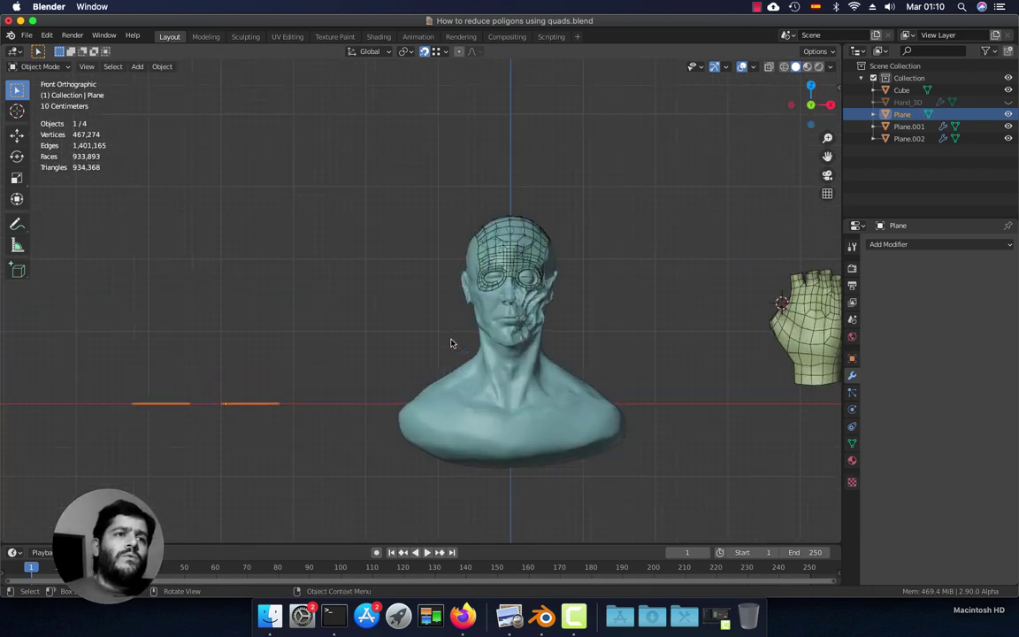
pyautogui.scroll(3, 452, 342)
pyautogui.keyDown('shift'); pyautogui.moveTo(452, 342); pyautogui.dragTo(407, 319, button='middle'); pyautogui.keyUp('shift')
pyautogui.scroll(3, 407, 318)
pyautogui.scroll(-1, 364, 279)
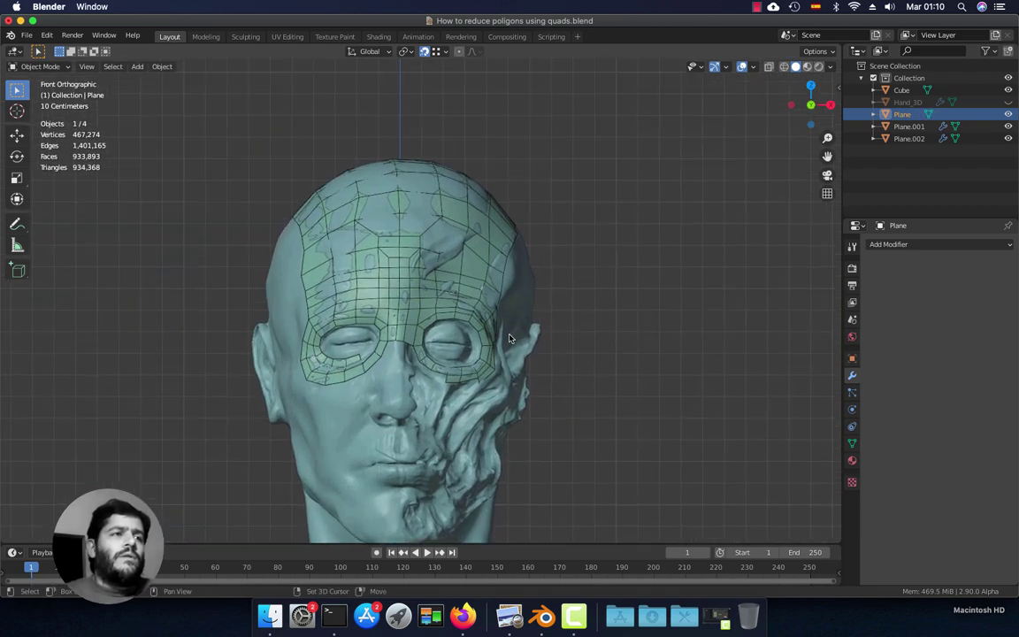
pyautogui.scroll(3, 457, 338)
pyautogui.scroll(-2, 562, 313)
# Orbit around the head to inspect the mask, ending with Plane.001 as the active object.
pyautogui.click(507, 275)
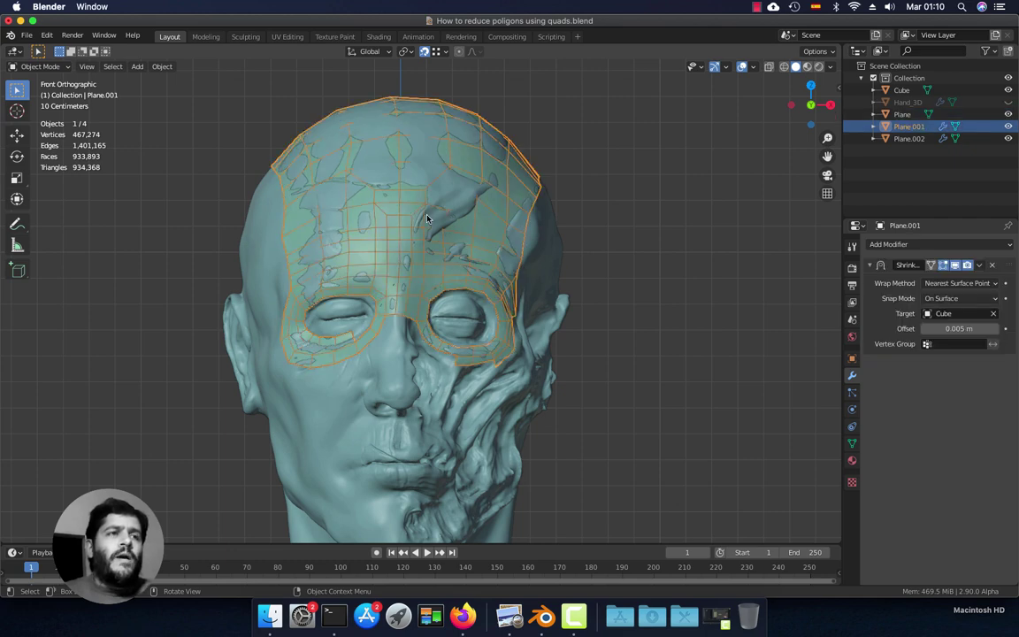
pyautogui.moveTo(539, 295); pyautogui.dragTo(521, 298, button='middle')
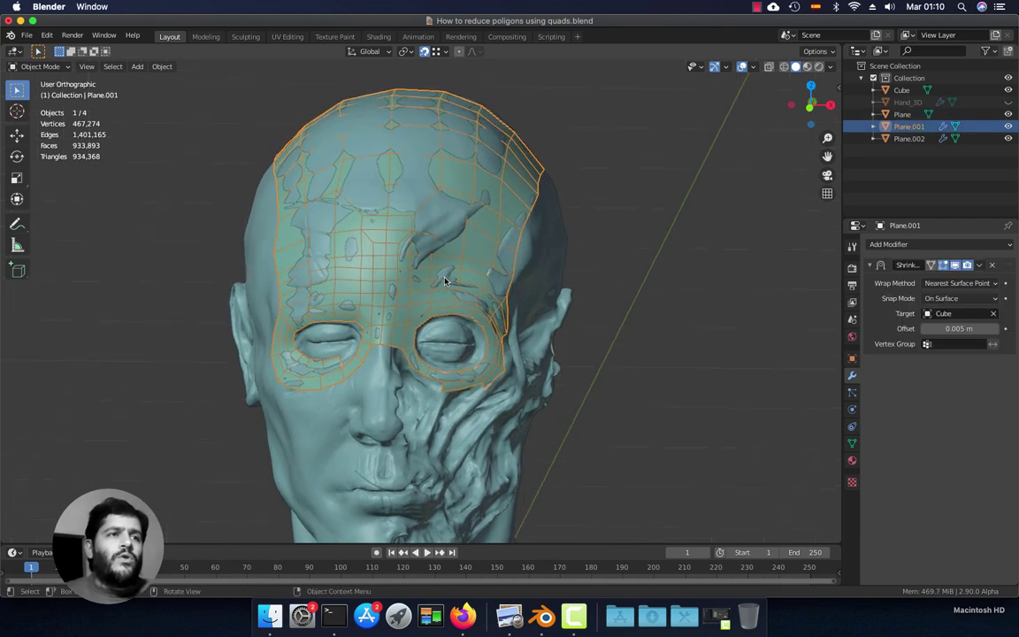
pyautogui.scroll(1, 442, 292)
pyautogui.scroll(1, 429, 289)
pyautogui.scroll(2, 429, 289)
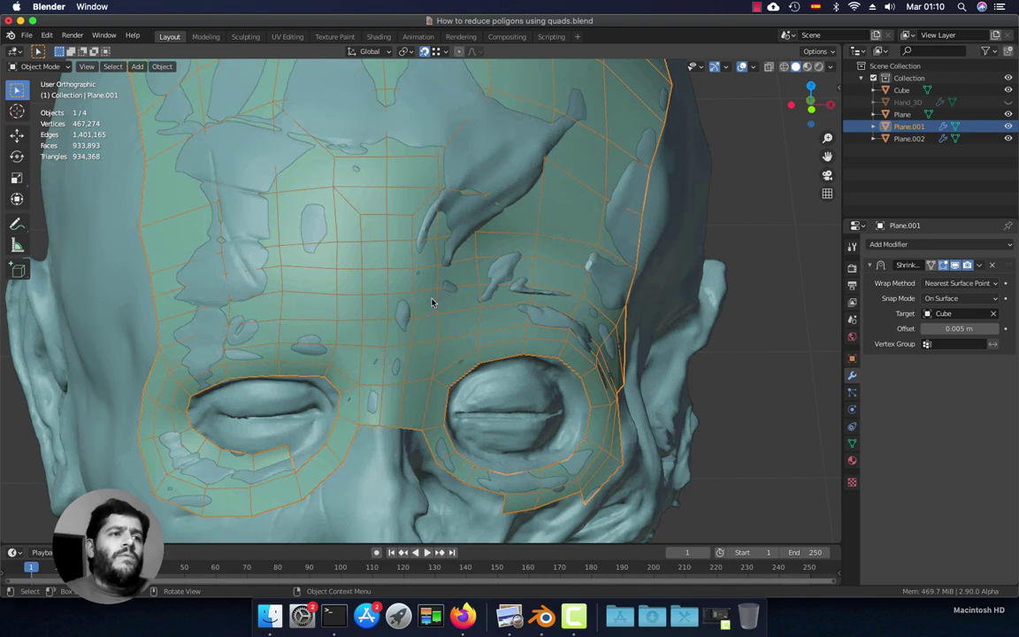
pyautogui.moveTo(431, 302); pyautogui.dragTo(353, 305, button='middle')
pyautogui.scroll(-2, 353, 305)
pyautogui.click(232, 301)
pyautogui.click(259, 322)
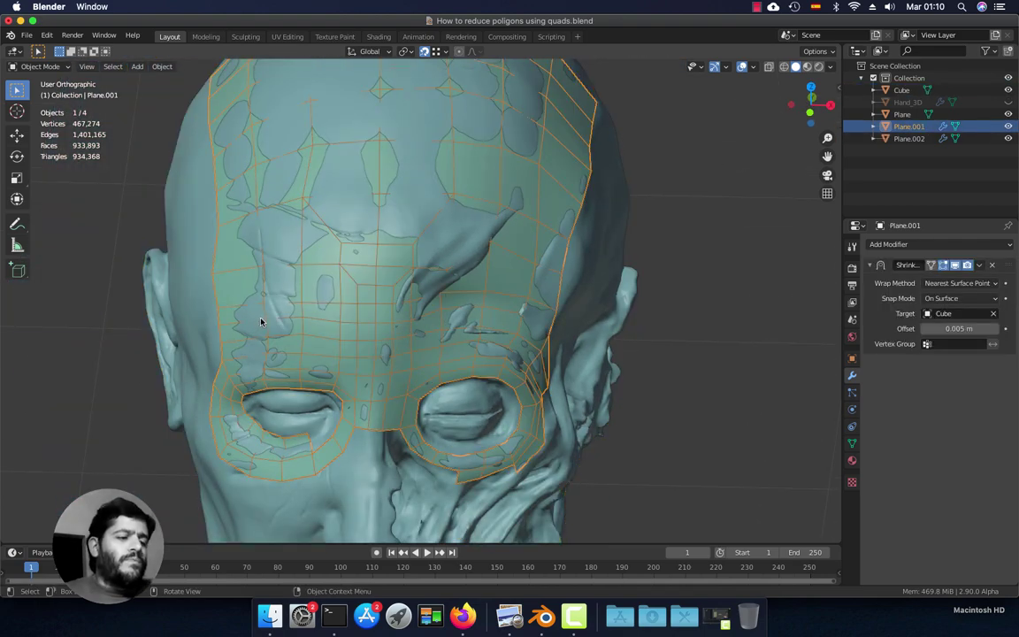
pyautogui.click(254, 319)
pyautogui.click(255, 316)
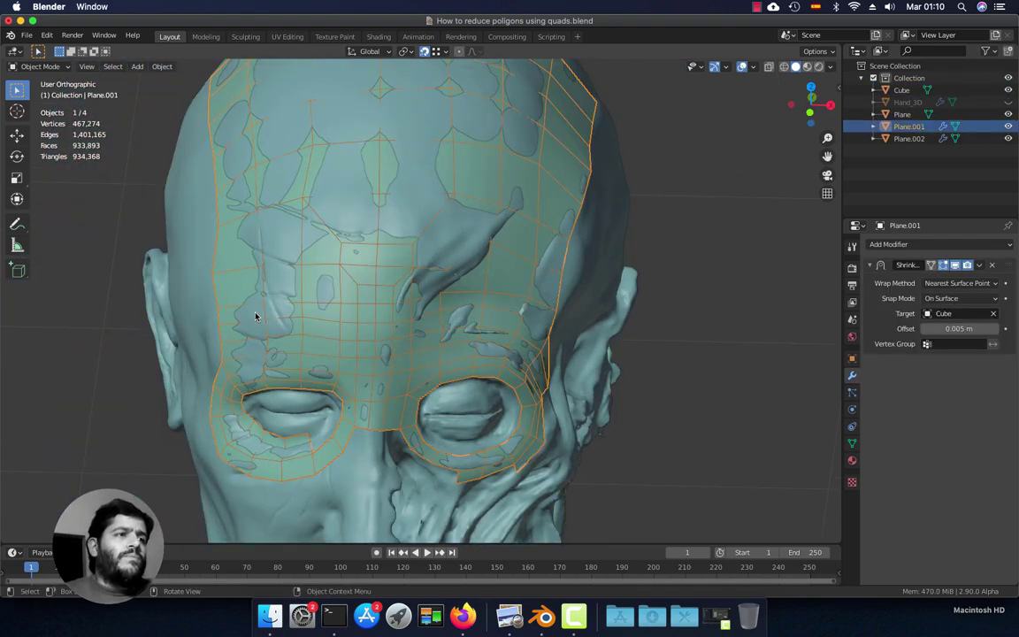
# Enter Edit Mode on the mask and select edge loops across the brow and upper forehead.
pyautogui.press('Tab')
pyautogui.keyDown('alt'); pyautogui.click(253, 313); pyautogui.keyUp('alt')
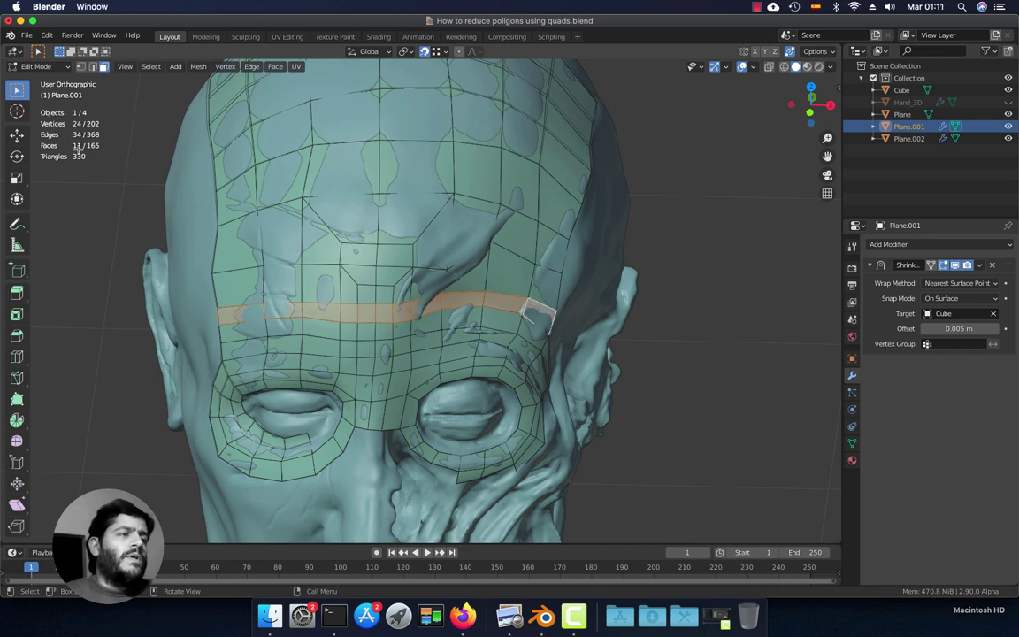
pyautogui.keyDown('alt'); pyautogui.click(306, 179); pyautogui.keyUp('alt')
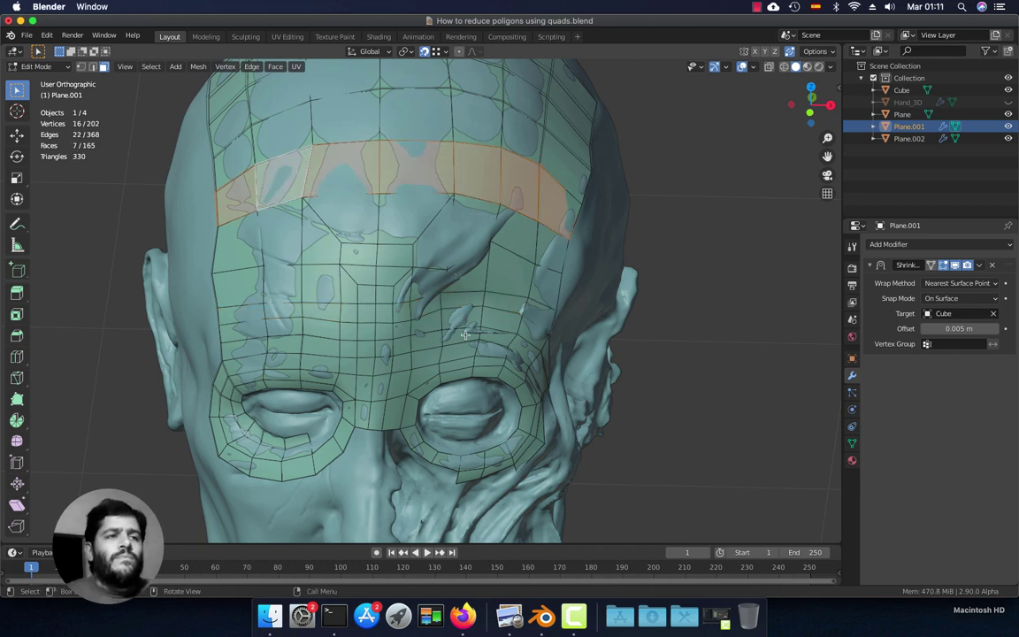
pyautogui.scroll(-1, 419, 301)
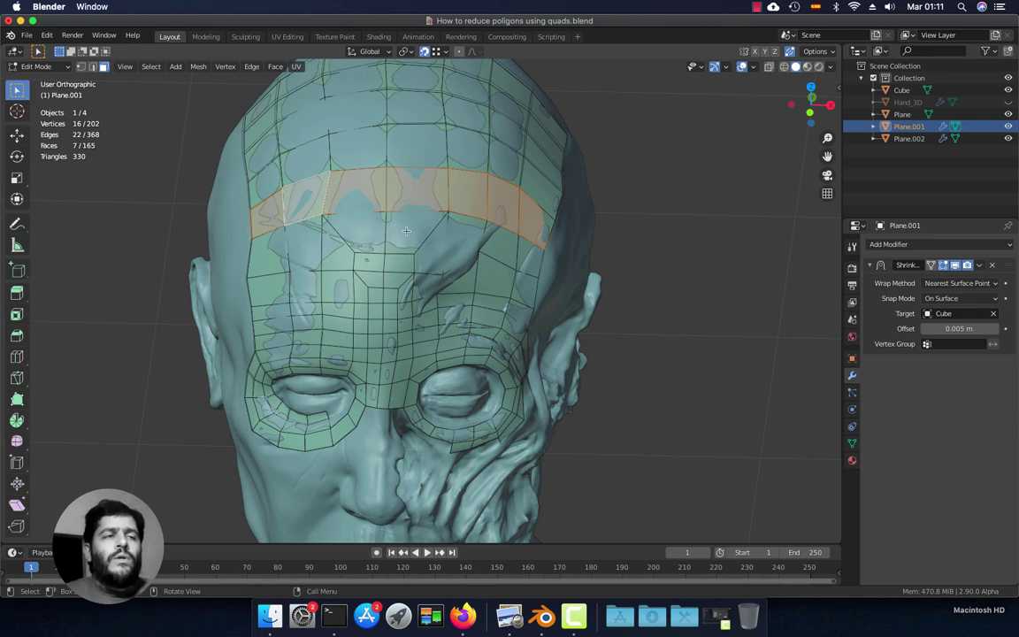
pyautogui.scroll(-2, 441, 270)
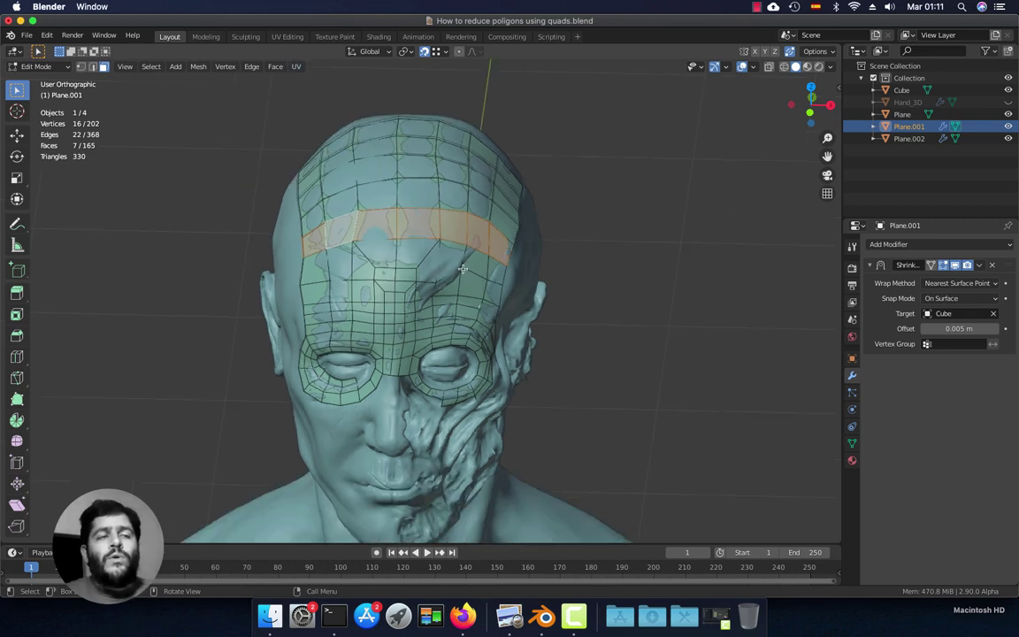
pyautogui.moveTo(407, 240); pyautogui.dragTo(447, 268, button='middle')
pyautogui.scroll(3, 446, 268)
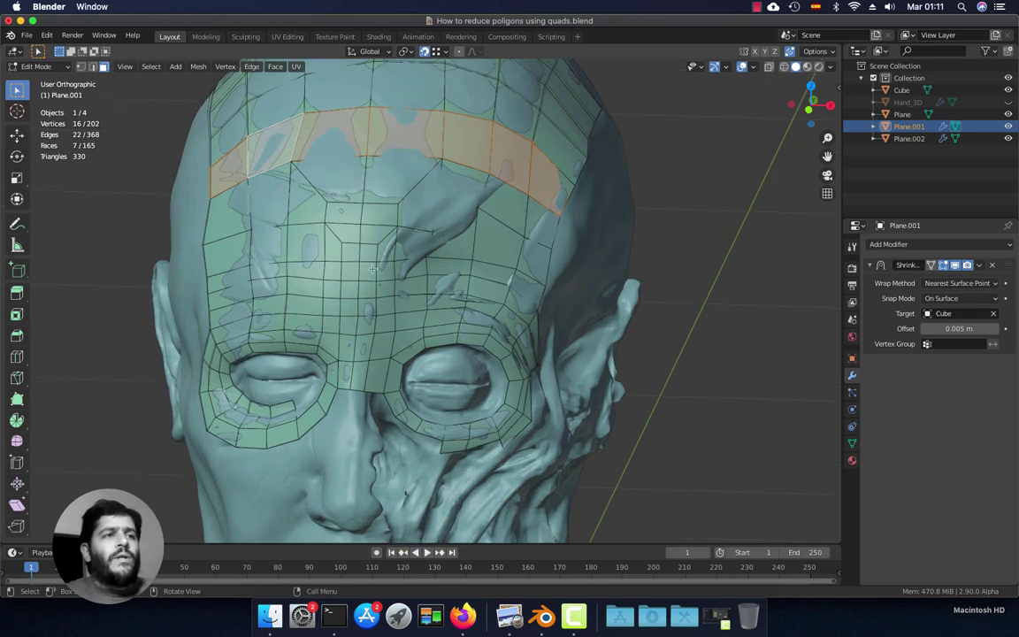
# Select a four-face path across the forehead and move it lower.
pyautogui.click(291, 187)
pyautogui.keyDown('shift'); pyautogui.click(314, 173); pyautogui.keyUp('shift')
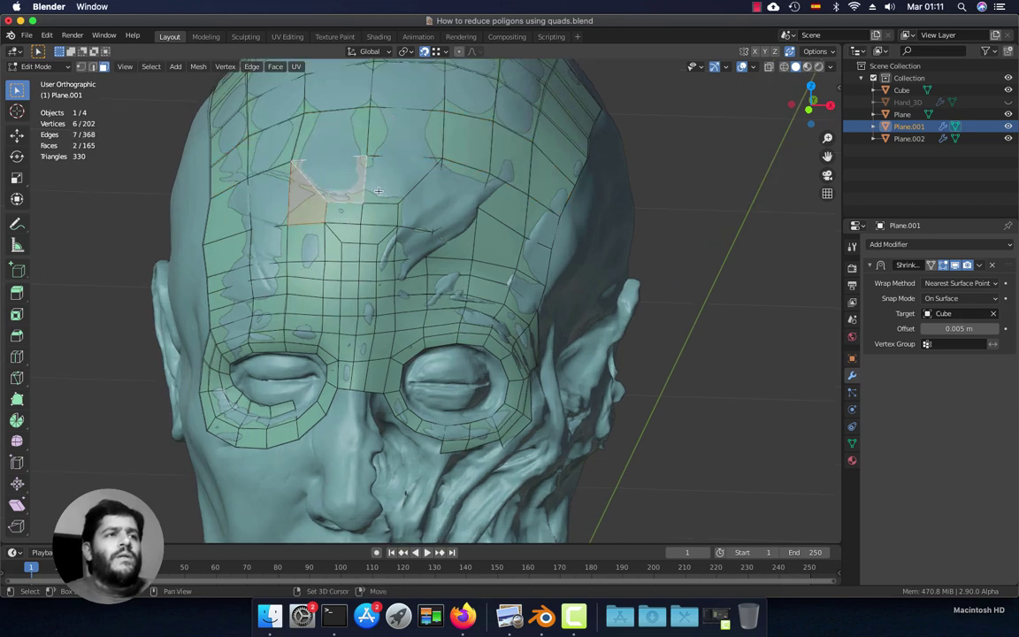
pyautogui.keyDown('shift'); pyautogui.click(349, 175); pyautogui.keyUp('shift')
pyautogui.keyDown('shift'); pyautogui.click(385, 177); pyautogui.keyUp('shift')
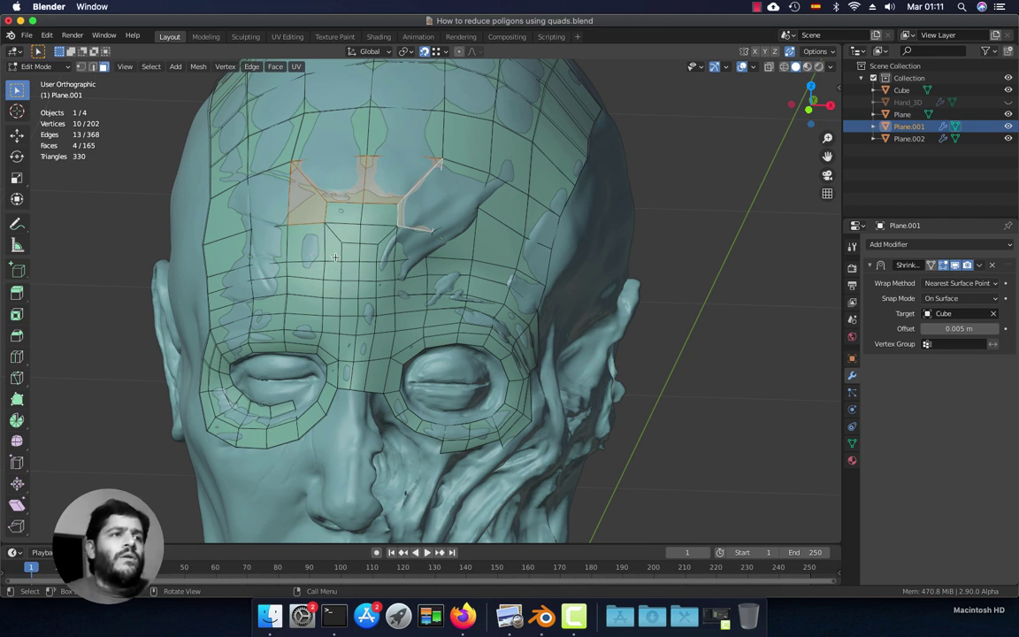
pyautogui.press('g')
pyautogui.click(382, 293)
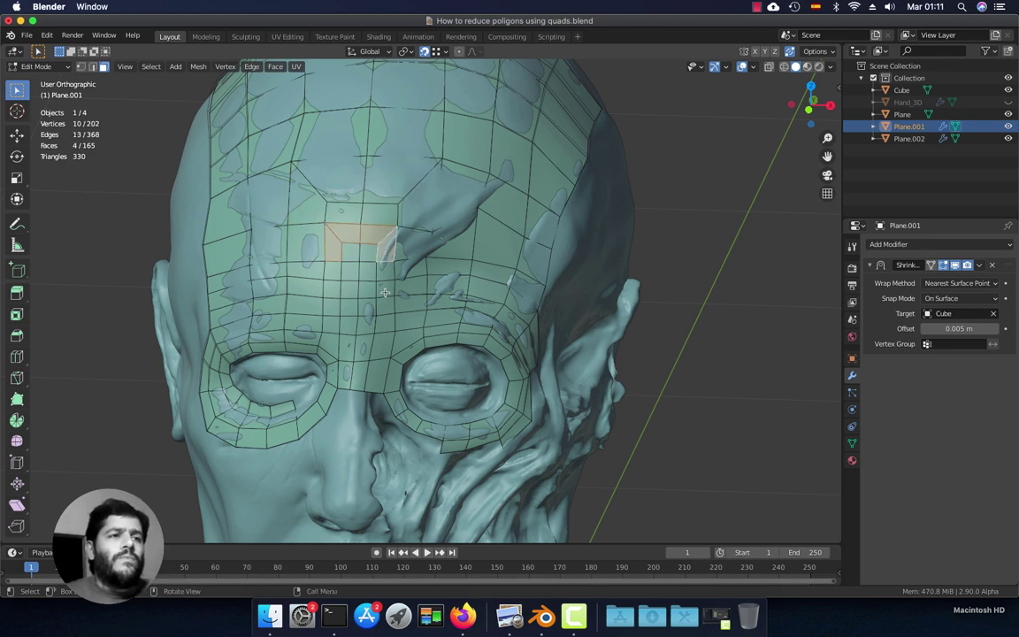
pyautogui.moveTo(431, 264)
pyautogui.mouseDown(button='middle')
pyautogui.moveTo(338, 212)
pyautogui.moveTo(423, 227)
pyautogui.mouseUp(button='middle')
# Return to Object Mode and select the fingerless hand mesh Plane.002.
pyautogui.press('Tab')
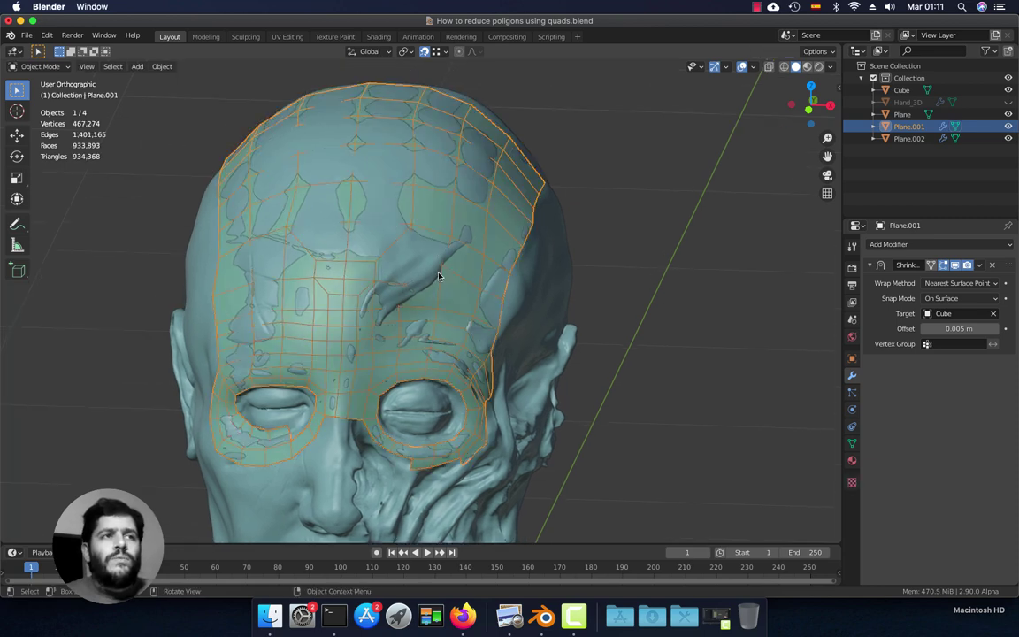
pyautogui.scroll(-5, 437, 273)
pyautogui.moveTo(553, 363)
pyautogui.keyDown('shift'); pyautogui.mouseDown(button='middle')
pyautogui.moveTo(537, 338)
pyautogui.moveTo(319, 327)
pyautogui.mouseUp(button='middle'); pyautogui.keyUp('shift')
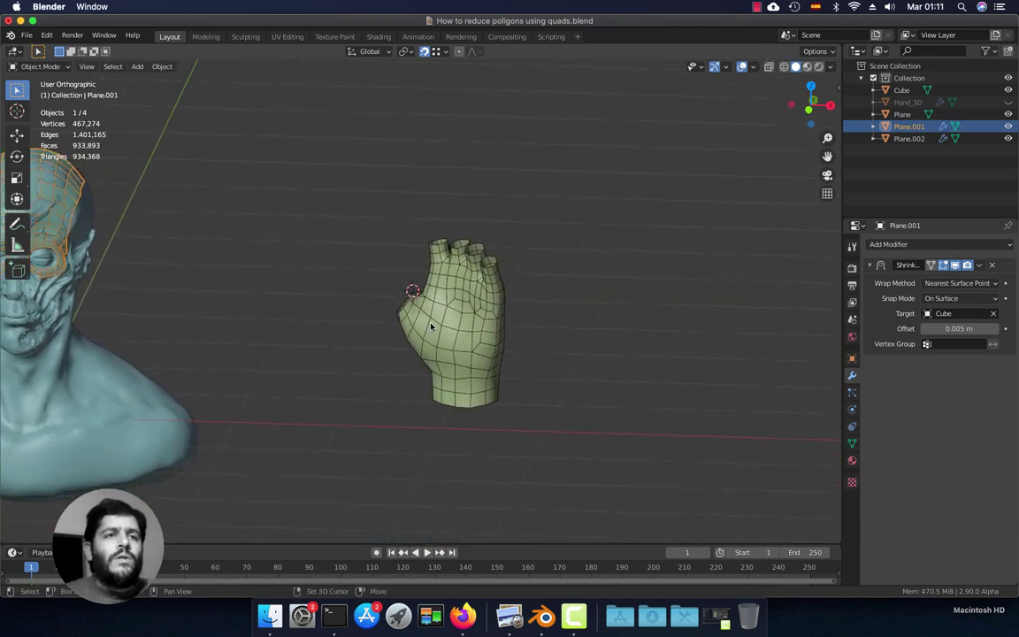
pyautogui.scroll(3, 451, 273)
pyautogui.click(450, 273)
# Centre and zoom the view on the hand mesh Plane.002.
pyautogui.moveTo(530, 334)
pyautogui.keyDown('shift'); pyautogui.mouseDown(button='middle')
pyautogui.moveTo(467, 289)
pyautogui.moveTo(482, 304)
pyautogui.moveTo(430, 287)
pyautogui.moveTo(250, 279)
pyautogui.moveTo(384, 291)
pyautogui.moveTo(383, 307)
pyautogui.moveTo(443, 209)
pyautogui.moveTo(429, 216)
pyautogui.moveTo(439, 257)
pyautogui.moveTo(416, 194)
pyautogui.mouseUp(button='middle'); pyautogui.keyUp('shift')
pyautogui.scroll(2, 467, 289)
pyautogui.scroll(-2, 402, 138)
pyautogui.scroll(2, 495, 308)
pyautogui.moveTo(495, 309)
pyautogui.mouseDown(button='middle')
pyautogui.moveTo(482, 337)
pyautogui.moveTo(478, 314)
pyautogui.moveTo(489, 330)
pyautogui.moveTo(542, 336)
pyautogui.mouseUp(button='middle')
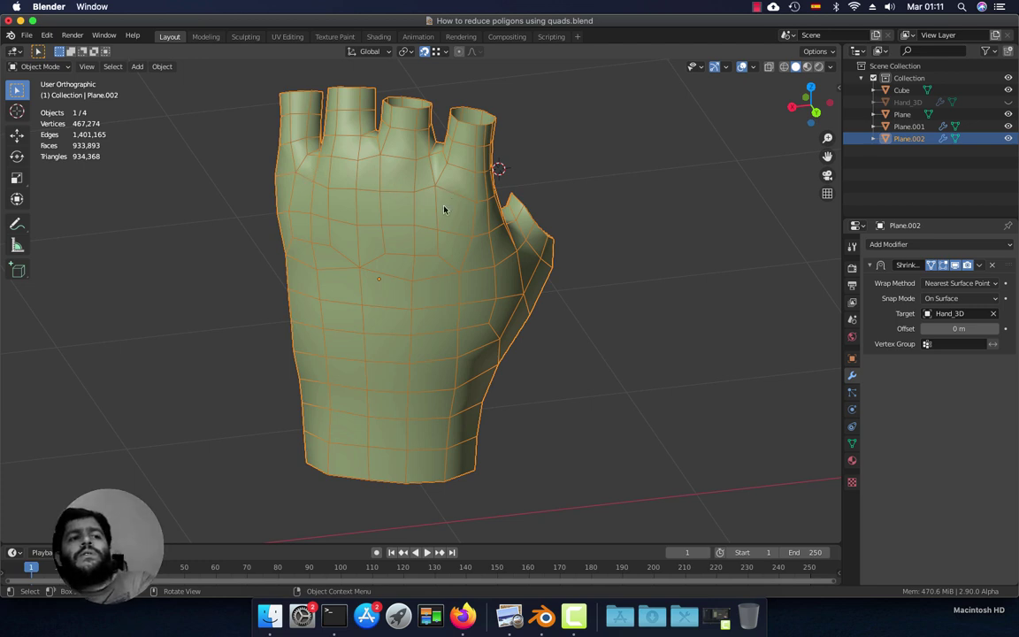
# Enter Edit Mode on the hand with X-ray on and select the wrist edge loop.
pyautogui.scroll(5, 376, 402)
pyautogui.press('Tab')
pyautogui.hotkey('alt', 'z')
pyautogui.scroll(-3, 321, 404)
pyautogui.keyDown('alt'); pyautogui.click(373, 406); pyautogui.keyUp('alt')
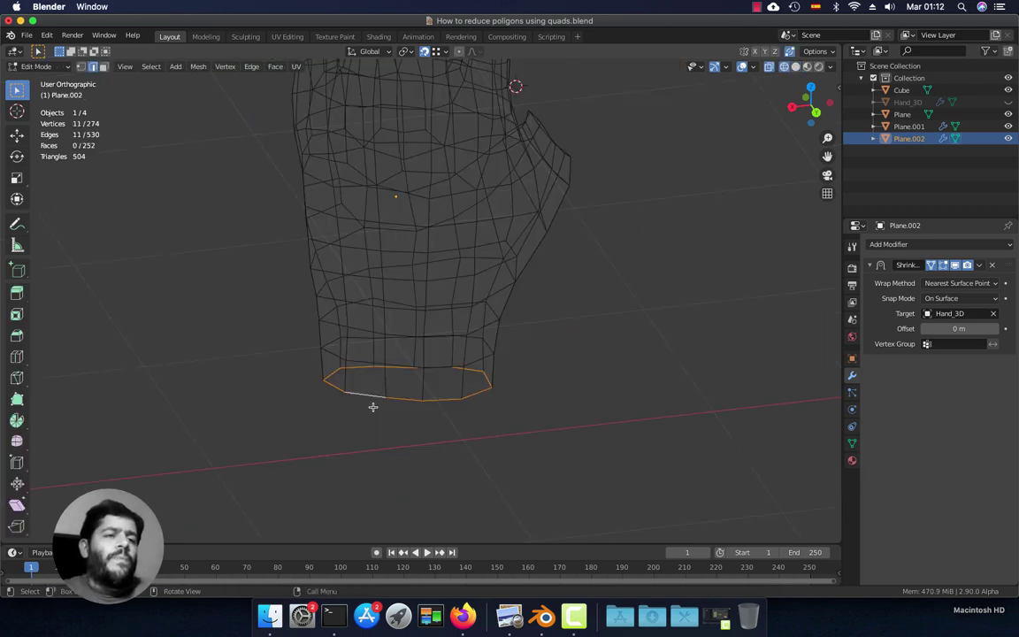
pyautogui.moveTo(432, 401); pyautogui.dragTo(377, 418, button='middle')
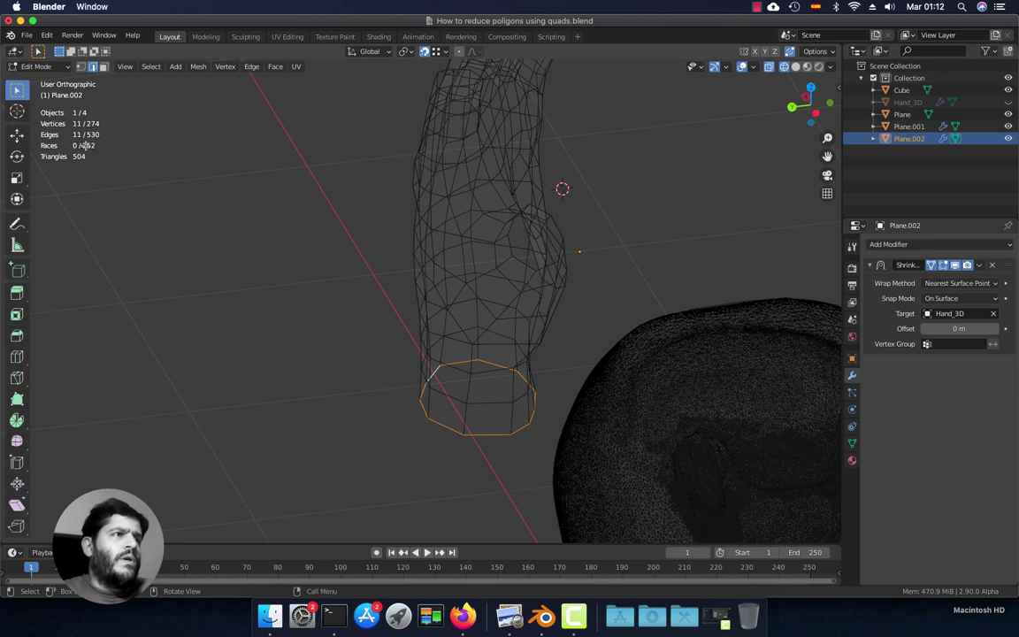
# Isolate the hand in Local View and return to solid shading.
pyautogui.press('/')
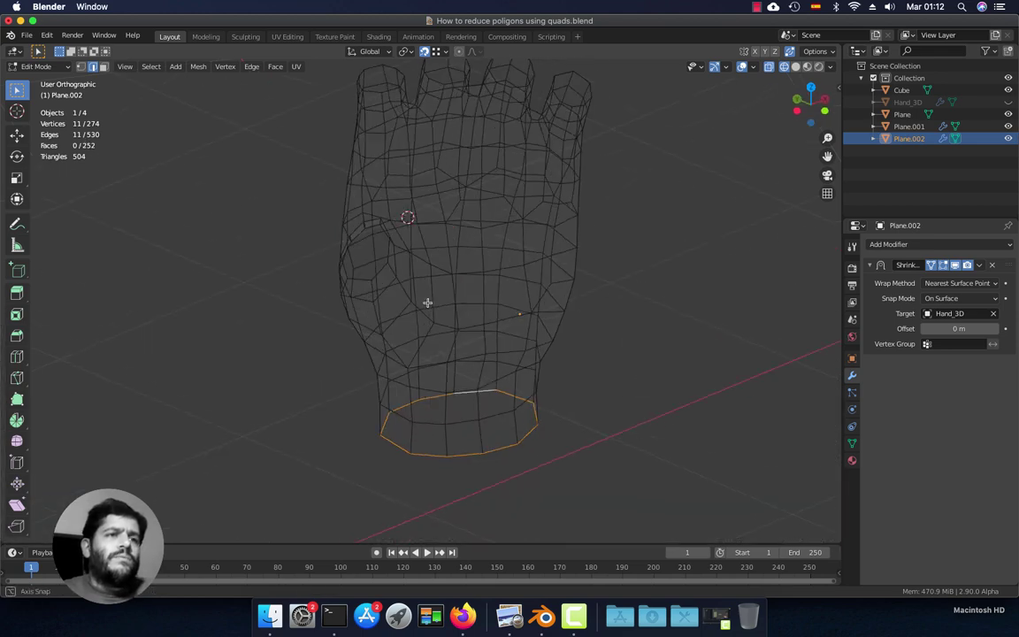
pyautogui.scroll(-2, 426, 301)
pyautogui.scroll(5, 434, 301)
pyautogui.hotkey('shift', 'z')
pyautogui.moveTo(444, 298); pyautogui.dragTo(445, 227, button='middle')
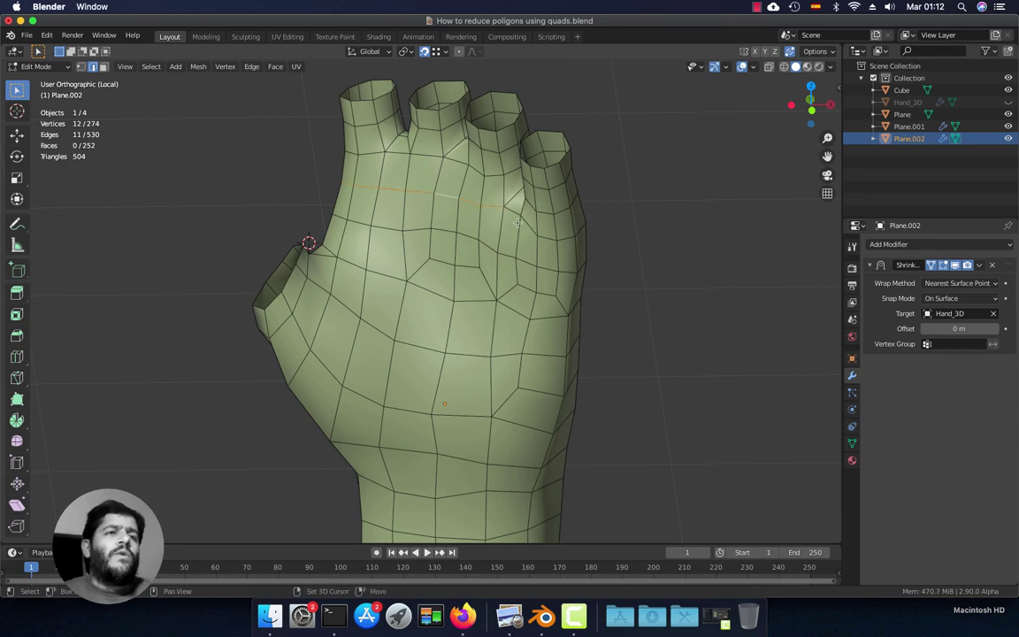
# Select the edge loop below the knuckles, extending it across the back of the hand.
pyautogui.keyDown('alt'); pyautogui.keyDown('shift'); pyautogui.click(513, 213); pyautogui.keyUp('shift'); pyautogui.keyUp('alt')
pyautogui.moveTo(522, 221); pyautogui.dragTo(327, 219, button='middle')
pyautogui.keyDown('alt'); pyautogui.keyDown('shift'); pyautogui.click(327, 219); pyautogui.keyUp('shift'); pyautogui.keyUp('alt')
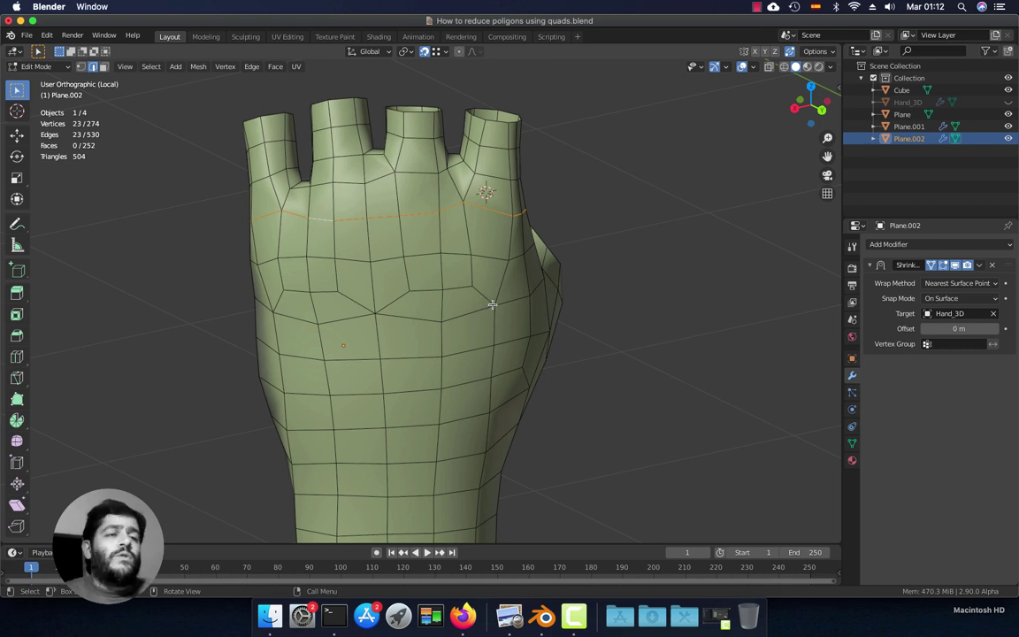
pyautogui.moveTo(455, 346); pyautogui.dragTo(466, 318, button='middle')
pyautogui.scroll(2, 466, 318)
pyautogui.scroll(-2, 425, 314)
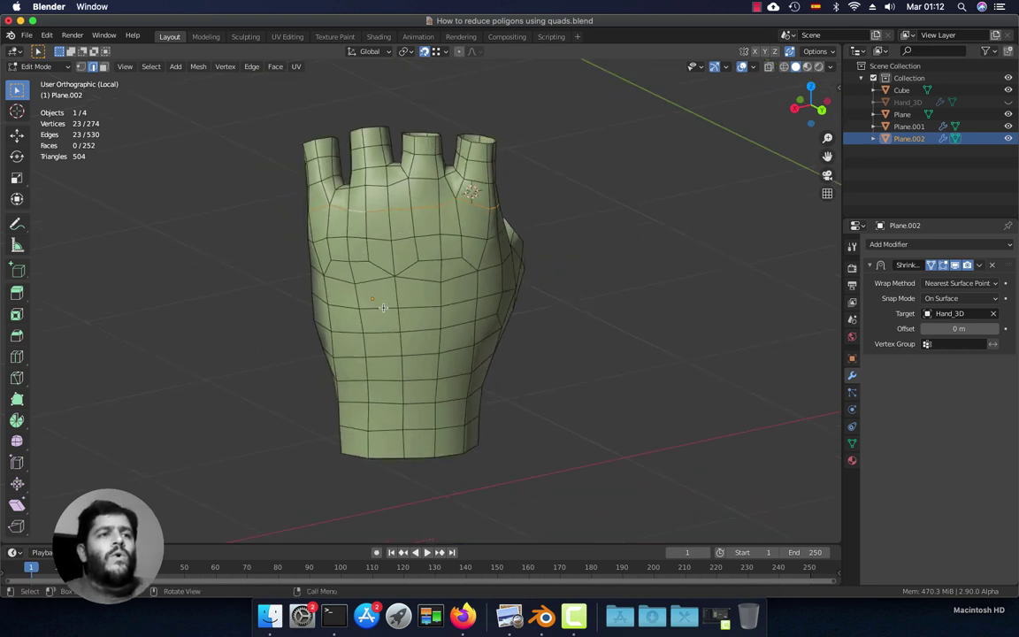
pyautogui.moveTo(383, 307); pyautogui.dragTo(344, 230, button='middle')
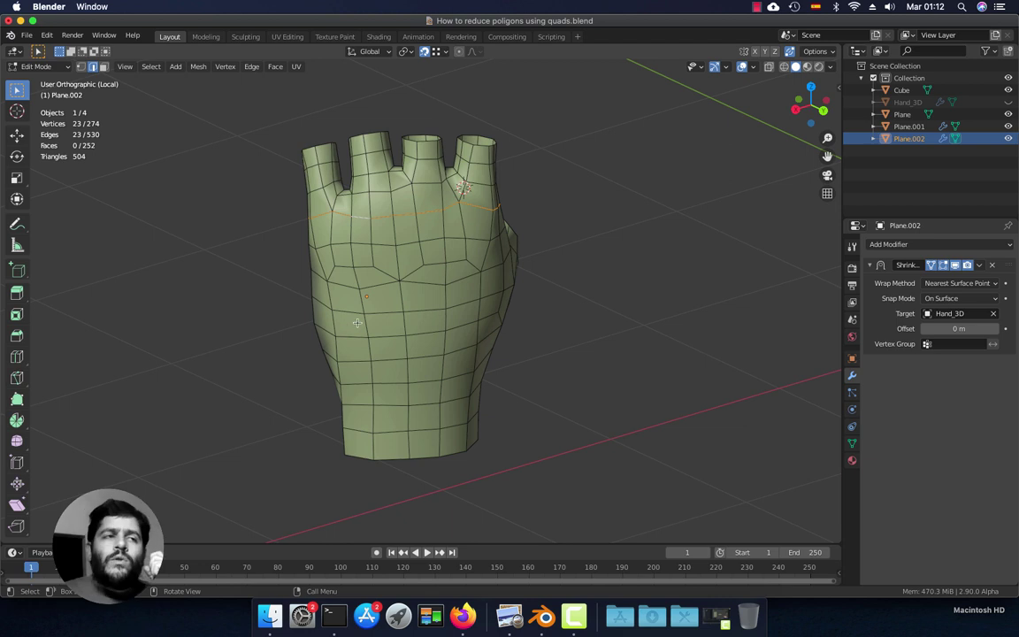
pyautogui.moveTo(352, 324); pyautogui.dragTo(359, 253, button='middle')
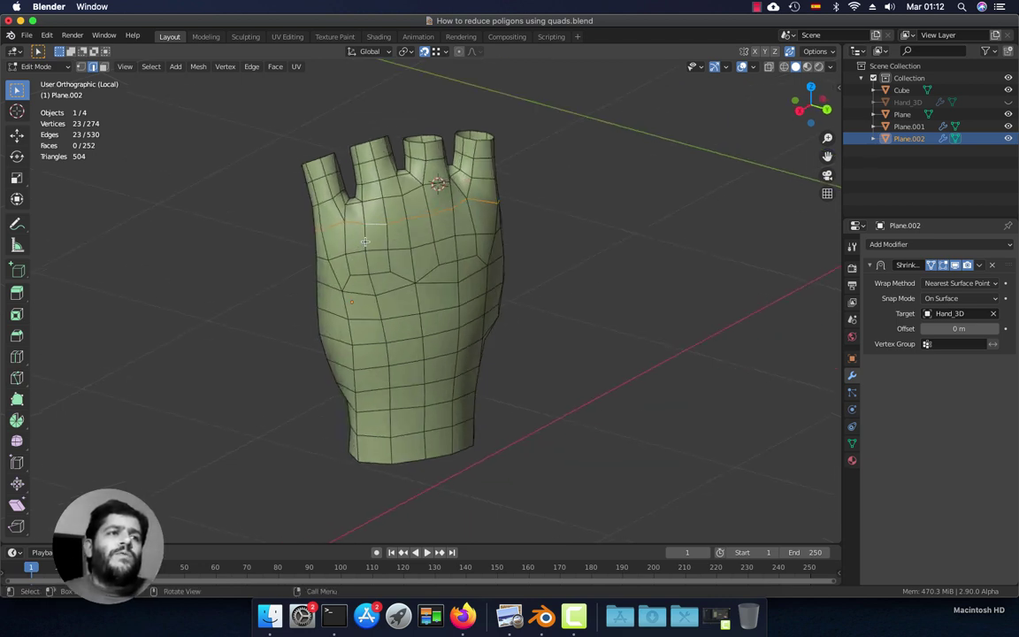
# In Face select mode, select the ring of faces around the wrist.
pyautogui.press('3')
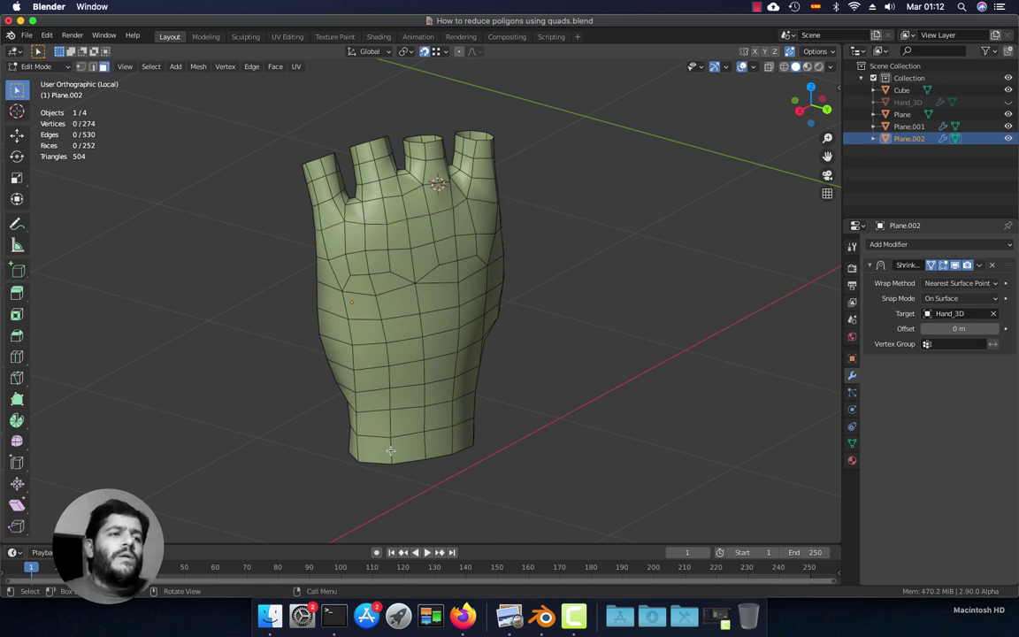
pyautogui.keyDown('alt'); pyautogui.click(386, 451); pyautogui.keyUp('alt')
pyautogui.moveTo(398, 352); pyautogui.dragTo(349, 281, button='middle')
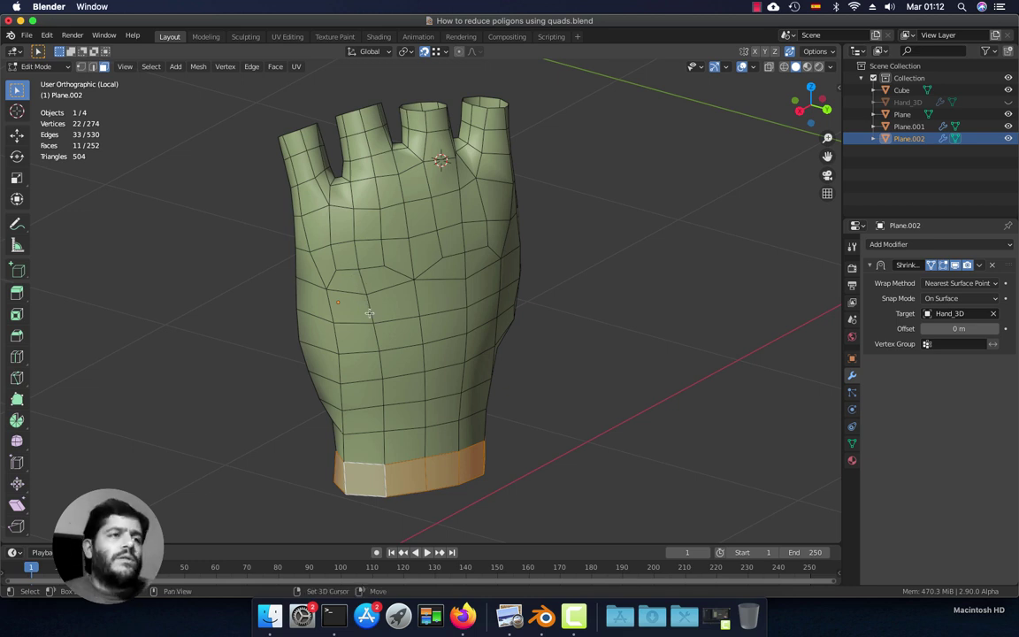
# Select a four-face path across the back of the hand.
pyautogui.moveTo(366, 304); pyautogui.dragTo(338, 221, button='middle')
pyautogui.scroll(1, 339, 221)
pyautogui.click(293, 175)
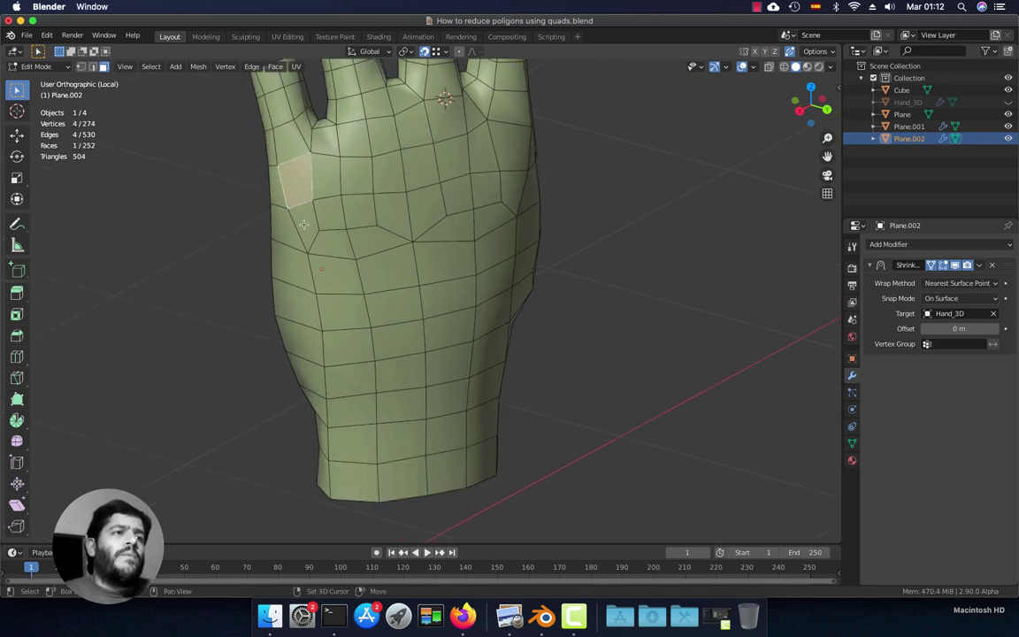
pyautogui.keyDown('ctrl'); pyautogui.click(329, 237); pyautogui.keyUp('ctrl')
pyautogui.keyDown('ctrl'); pyautogui.click(390, 216); pyautogui.keyUp('ctrl')
pyautogui.keyDown('ctrl'); pyautogui.click(389, 172); pyautogui.keyUp('ctrl')
# Select a new U-shaped face path on the hand's back, thumb side.
pyautogui.moveTo(372, 320); pyautogui.dragTo(367, 281, button='middle')
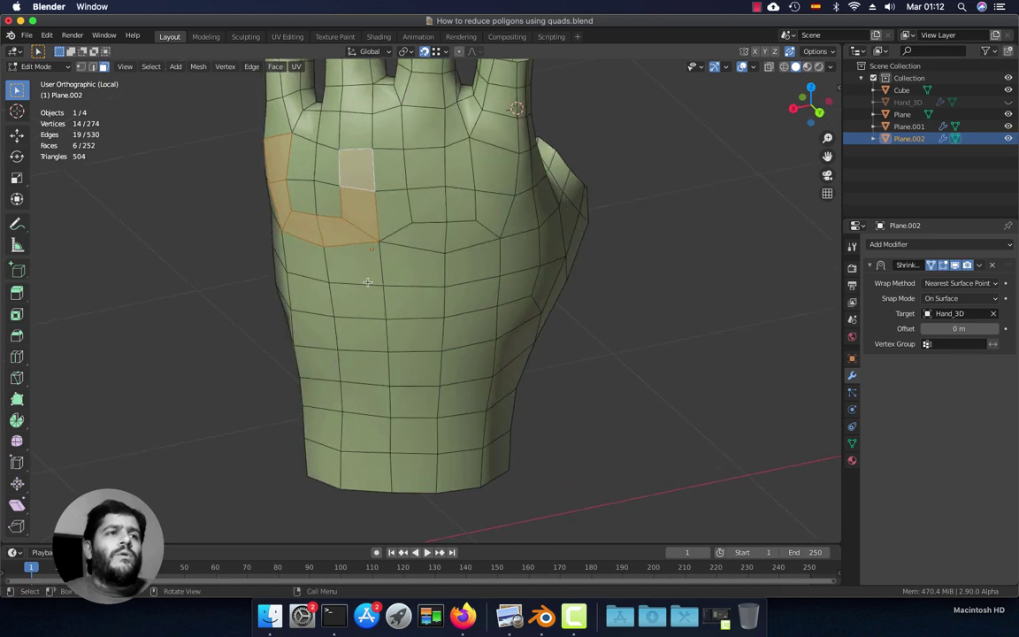
pyautogui.click(392, 166)
pyautogui.keyDown('ctrl'); pyautogui.click(439, 230); pyautogui.keyUp('ctrl')
pyautogui.keyDown('ctrl'); pyautogui.click(487, 214); pyautogui.keyUp('ctrl')
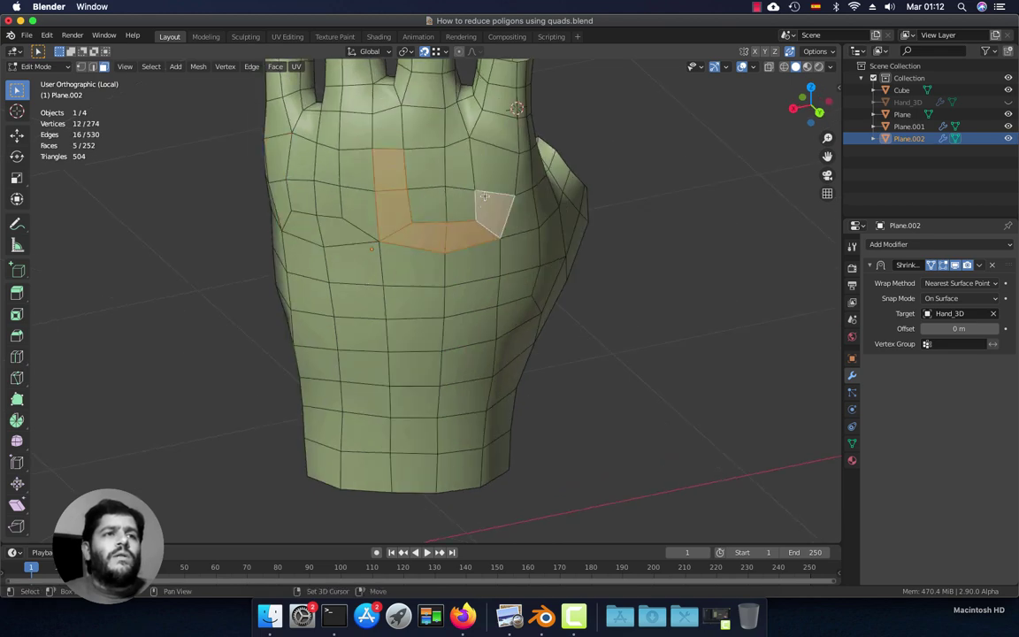
pyautogui.keyDown('ctrl'); pyautogui.click(494, 168); pyautogui.keyUp('ctrl')
# Select a short four-face path on the palm side of the hand.
pyautogui.moveTo(587, 286); pyautogui.dragTo(414, 205, button='middle')
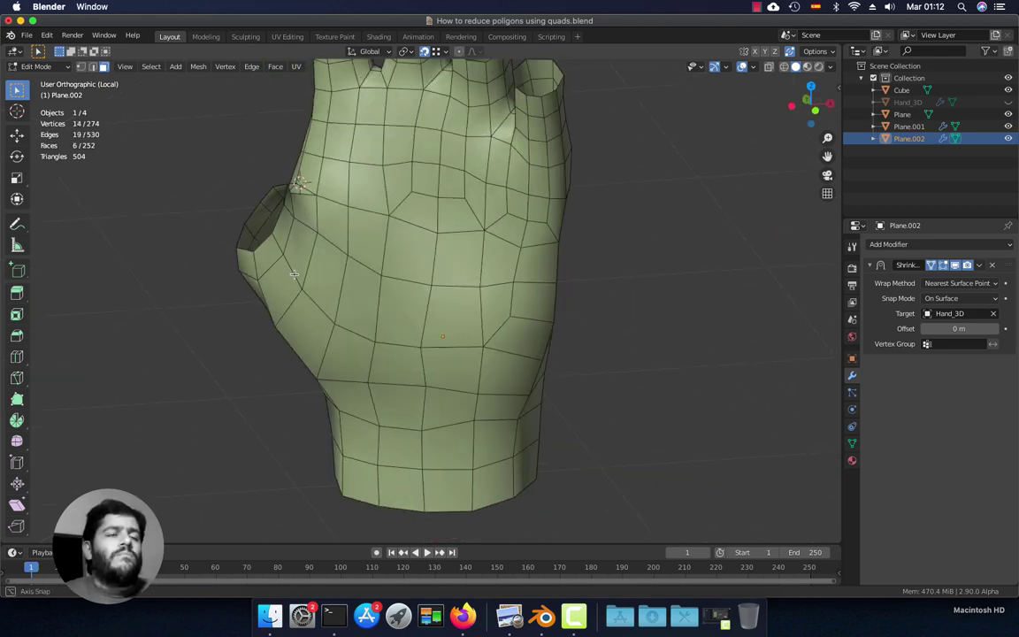
pyautogui.click(398, 184)
pyautogui.keyDown('ctrl'); pyautogui.click(438, 196); pyautogui.keyUp('ctrl')
pyautogui.keyDown('ctrl'); pyautogui.click(473, 199); pyautogui.keyUp('ctrl')
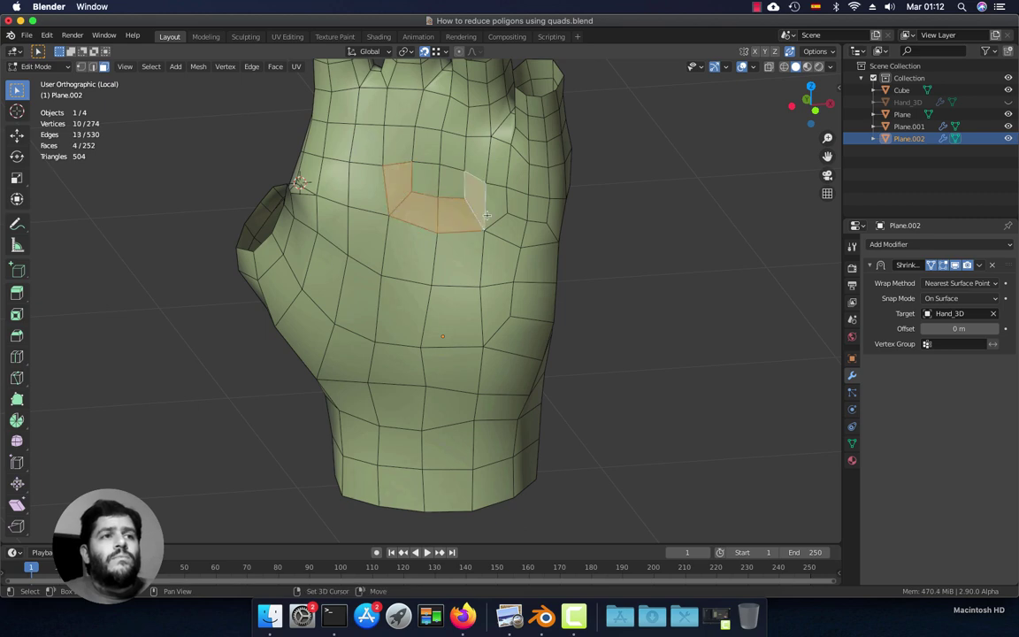
# Switch to front view and frame the hand beside the head bust.
pyautogui.moveTo(486, 265); pyautogui.dragTo(400, 235, button='middle')
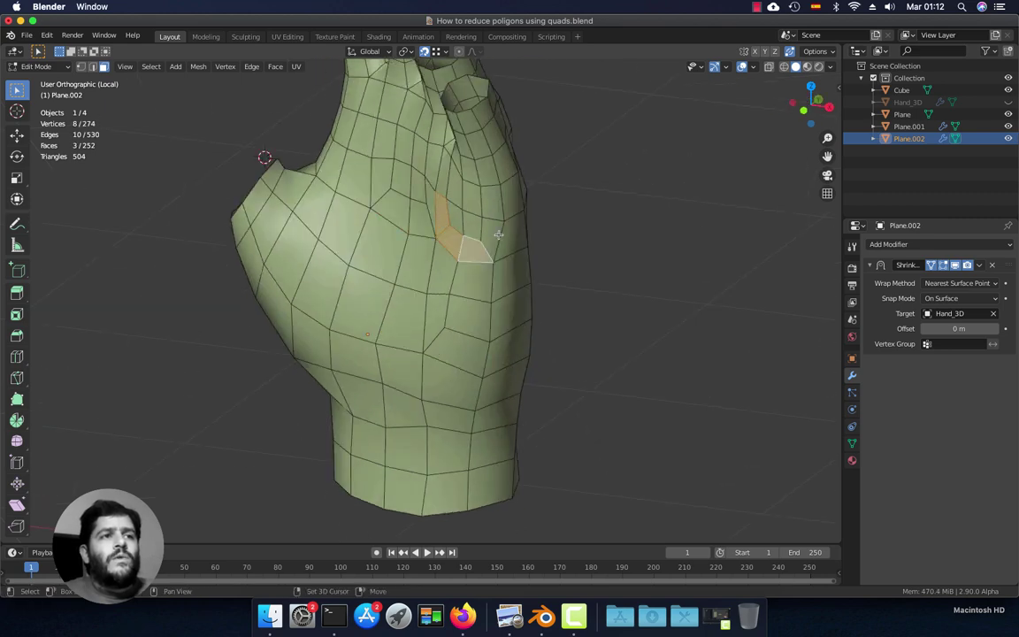
pyautogui.moveTo(424, 311); pyautogui.dragTo(406, 284, button='middle')
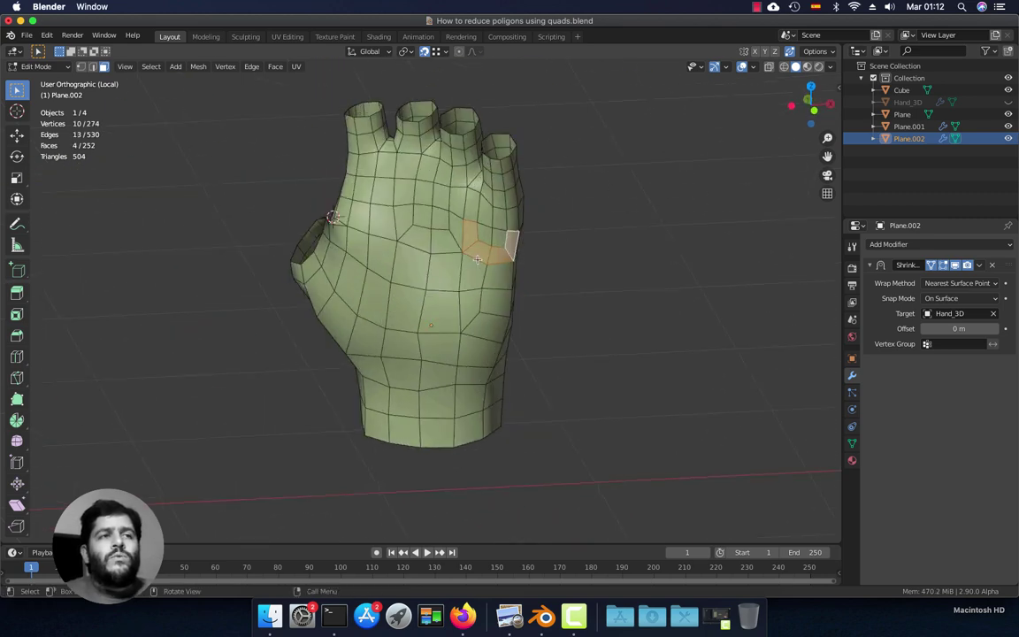
pyautogui.moveTo(441, 272); pyautogui.dragTo(441, 299, button='middle')
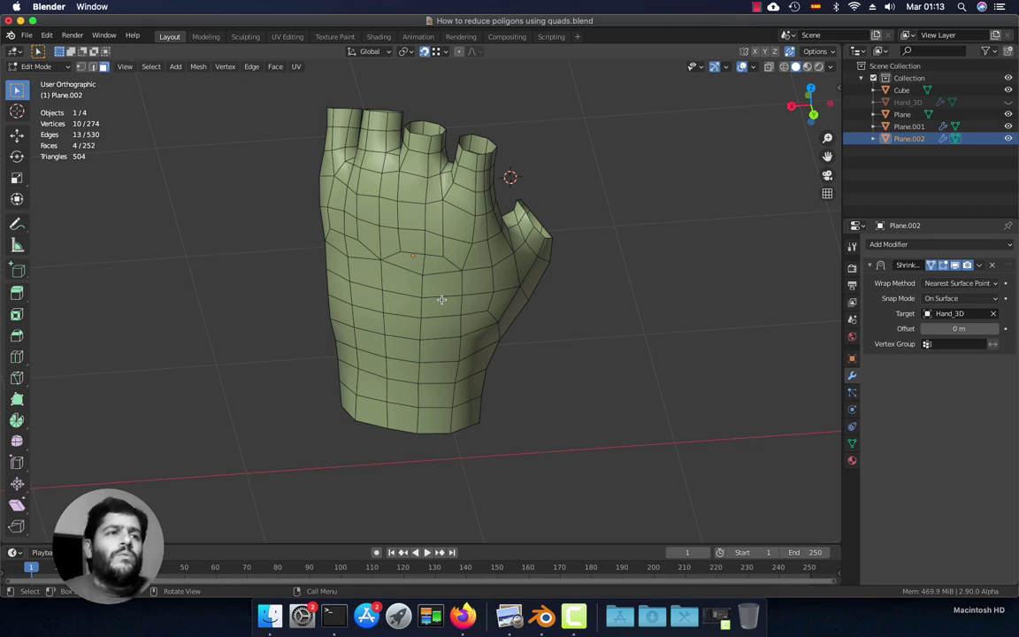
pyautogui.press('KP_1')
pyautogui.scroll(-3, 380, 318)
pyautogui.scroll(-2, 375, 336)
pyautogui.keyDown('shift'); pyautogui.moveTo(375, 336); pyautogui.dragTo(652, 387, button='middle'); pyautogui.keyUp('shift')
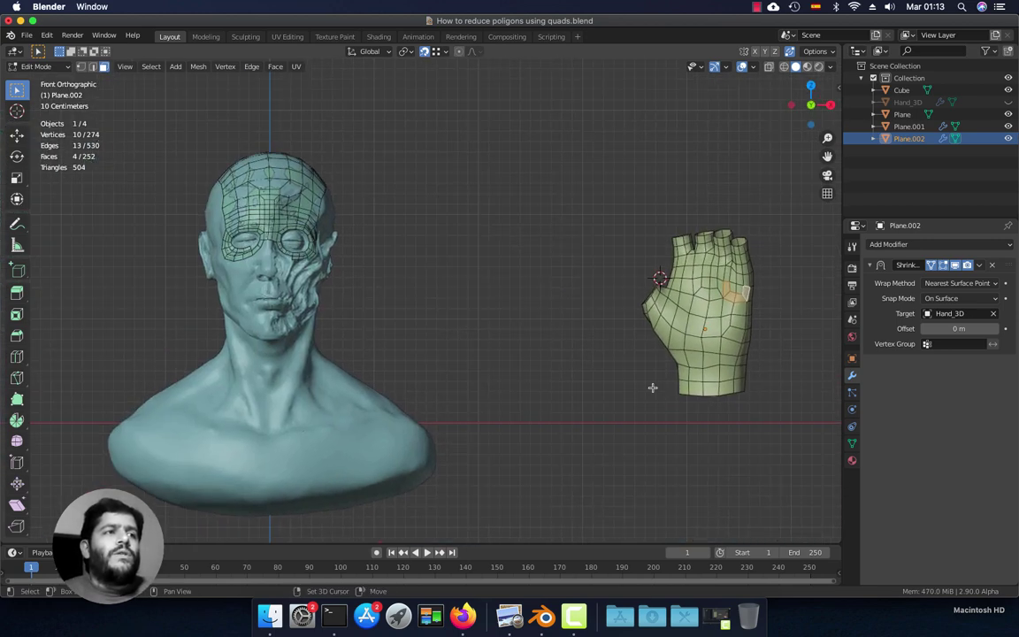